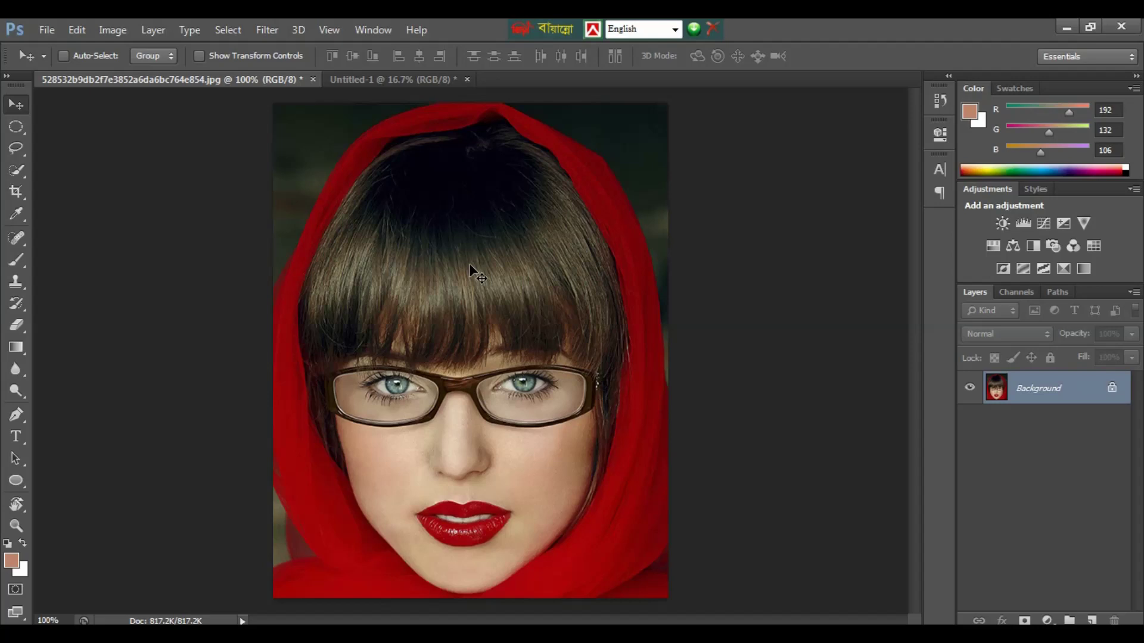
Select all of the portrait photo, copy it, and return to the blank Untitled-1 page.
click(379, 81)
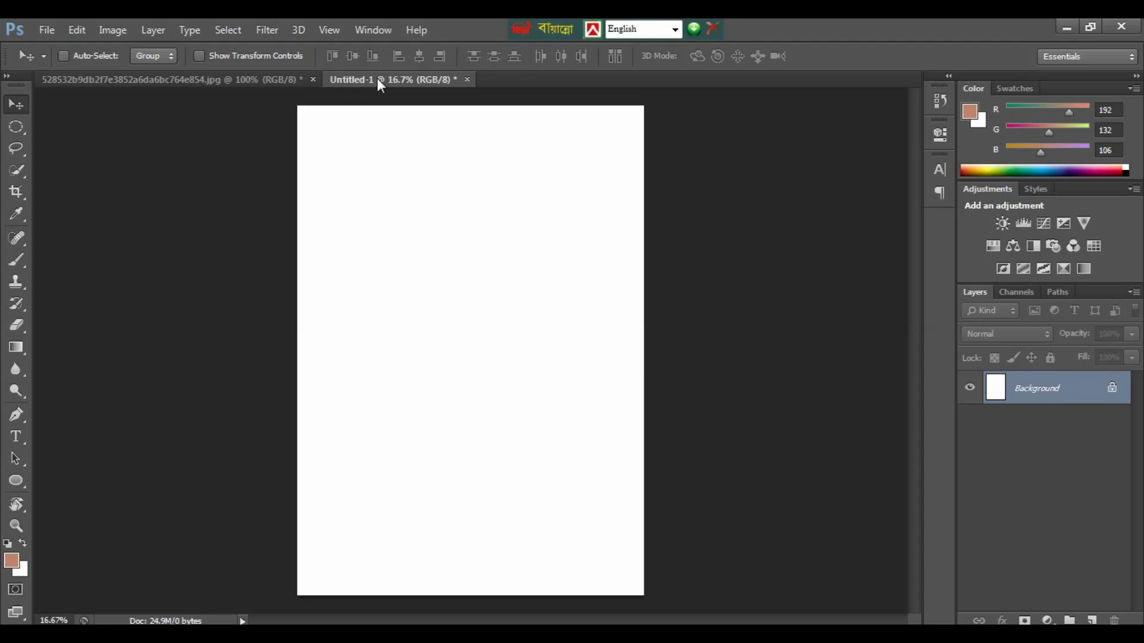
click(273, 83)
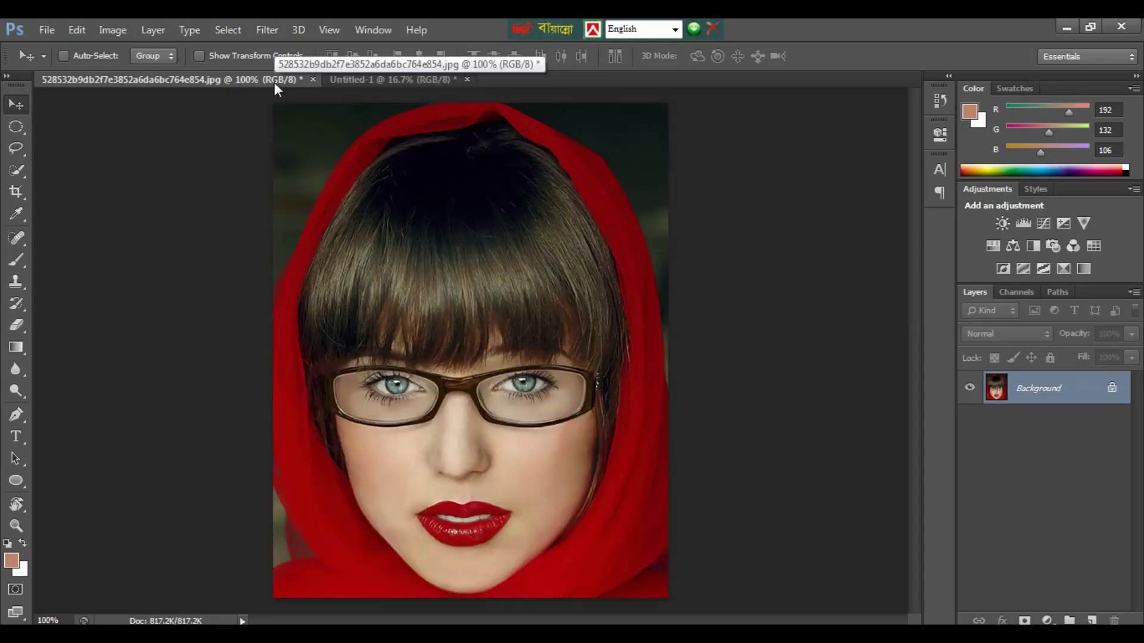
key(ctrl+minus)
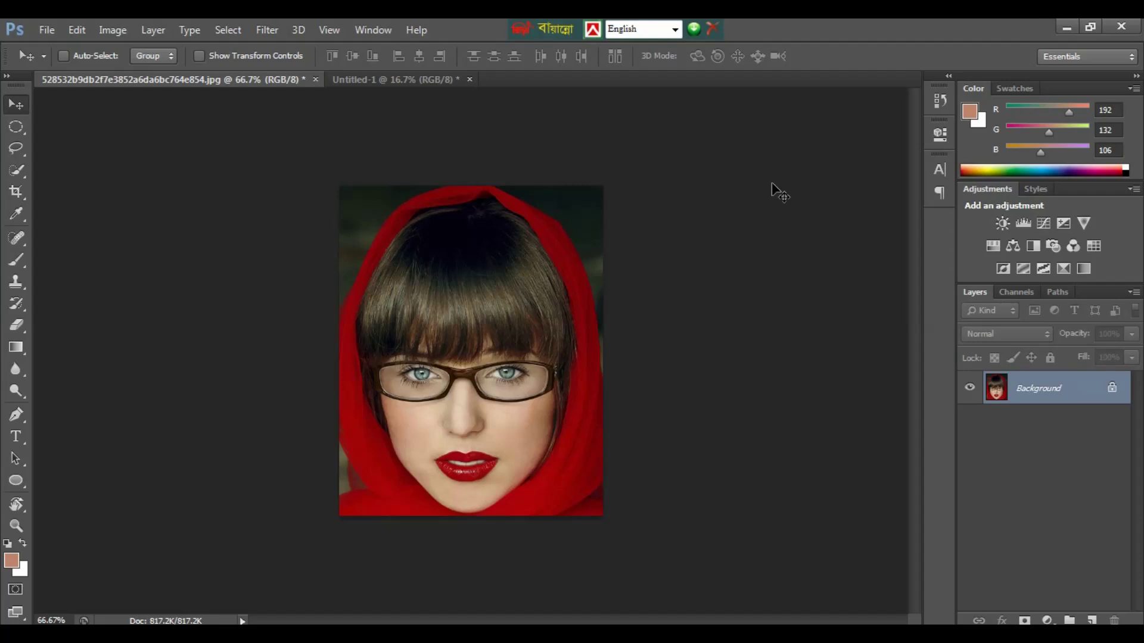
key(ctrl+a)
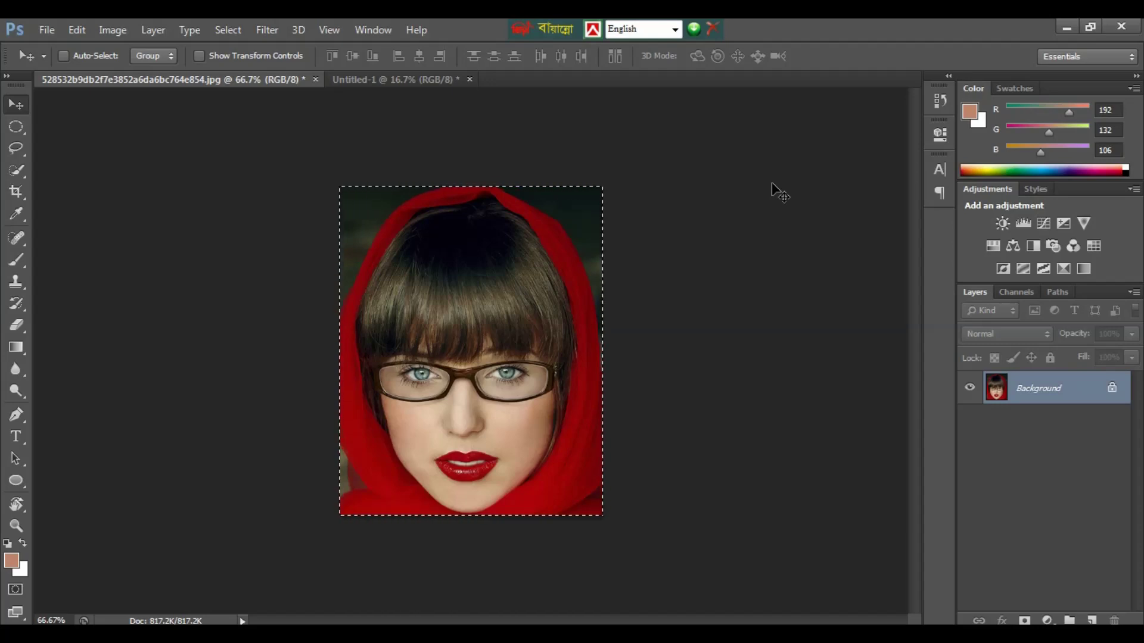
key(ctrl+c)
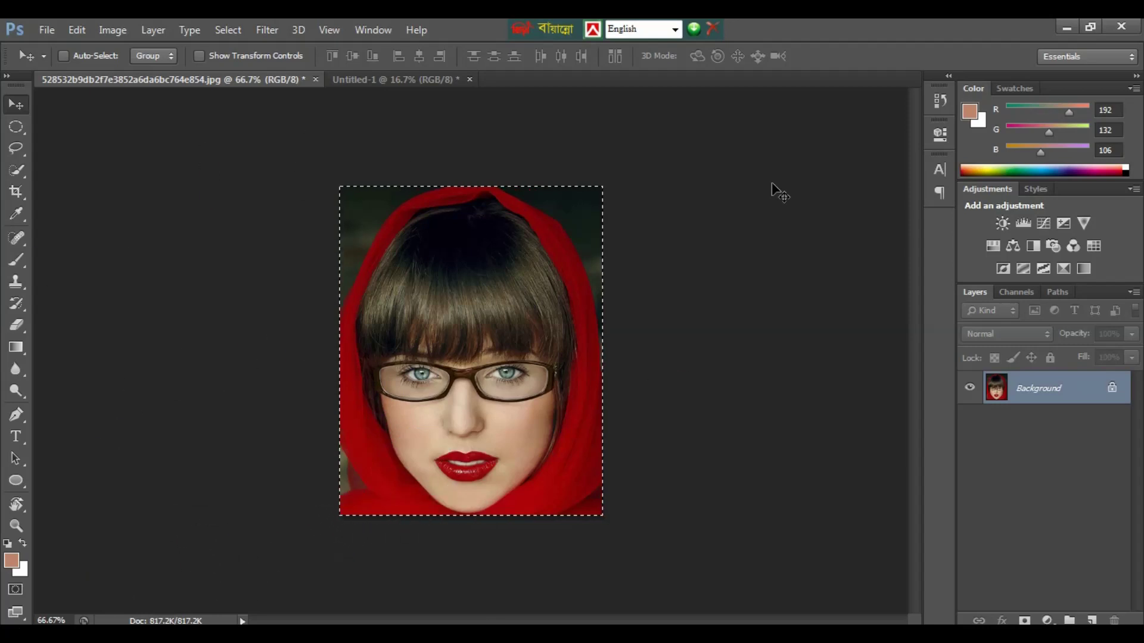
click(431, 87)
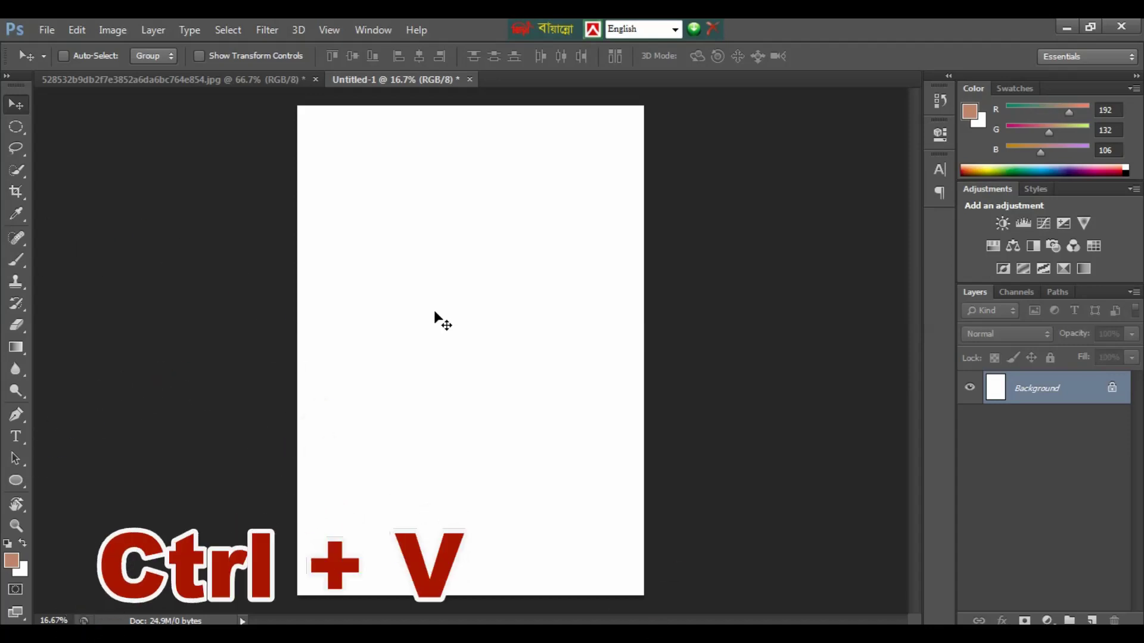
Paste the portrait onto the white page as Layer 1 and nudge it up six Shift+Up steps.
key(ctrl+v)
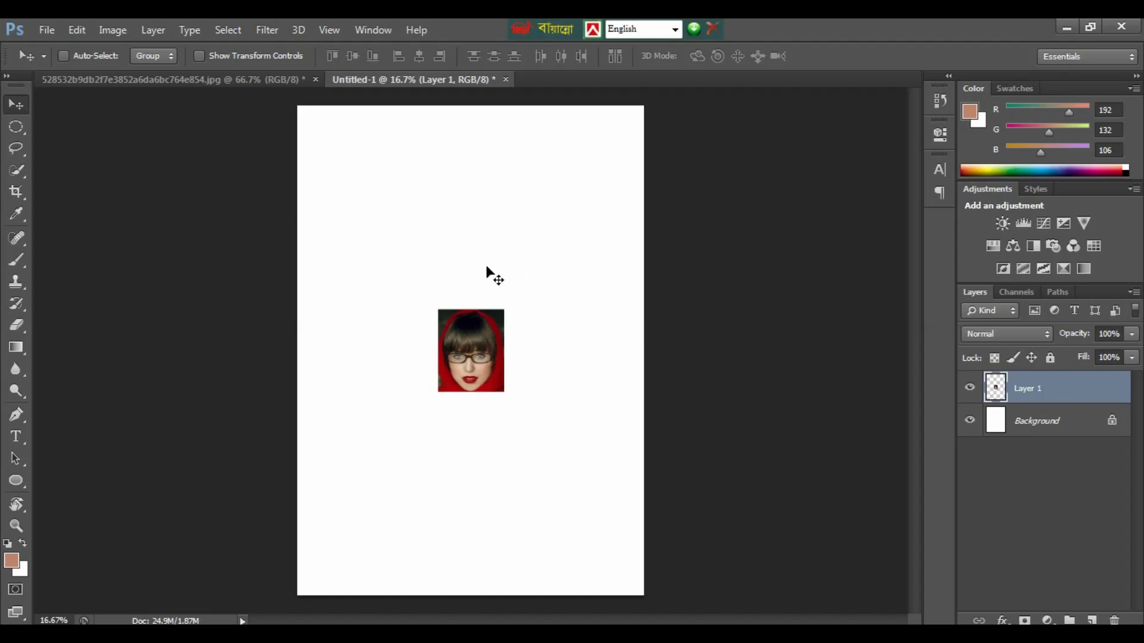
key(f)
key(f)
key(shift+Up)
key(shift+Up)
key(shift+Up)
key(shift+Up)
key(shift+Up)
key(shift+Up)
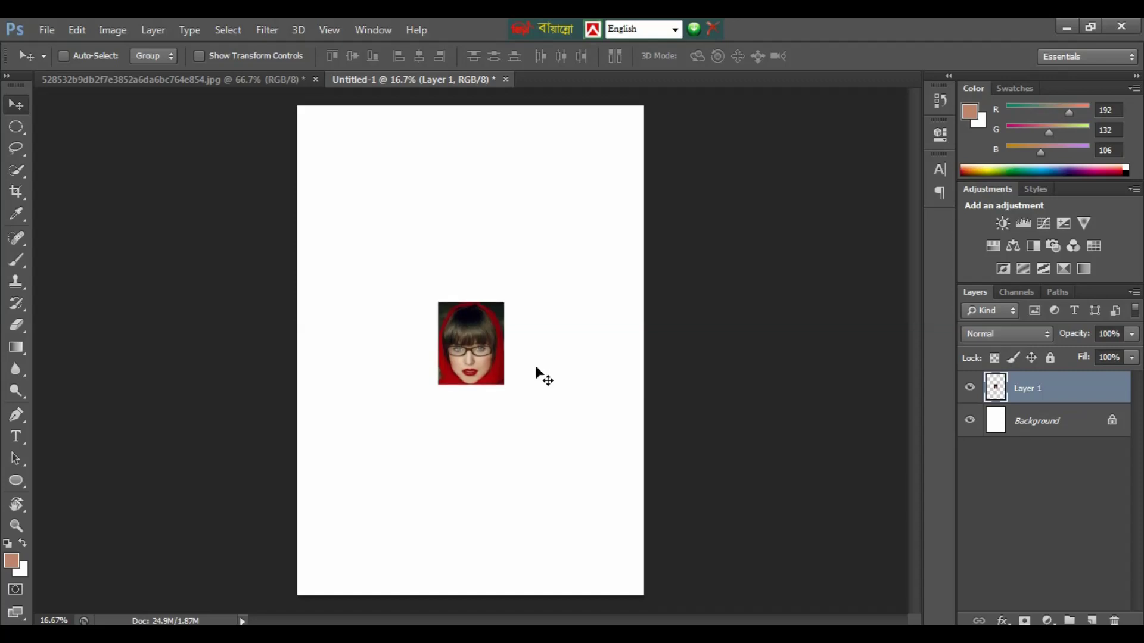
key(shift+Up)
key(shift+Up)
key(shift+Up)
key(shift+Up)
key(shift+Up)
key(shift+Up)
key(shift+Up)
key(shift+Up)
key(shift+Up)
key(shift+Up)
key(shift+Up)
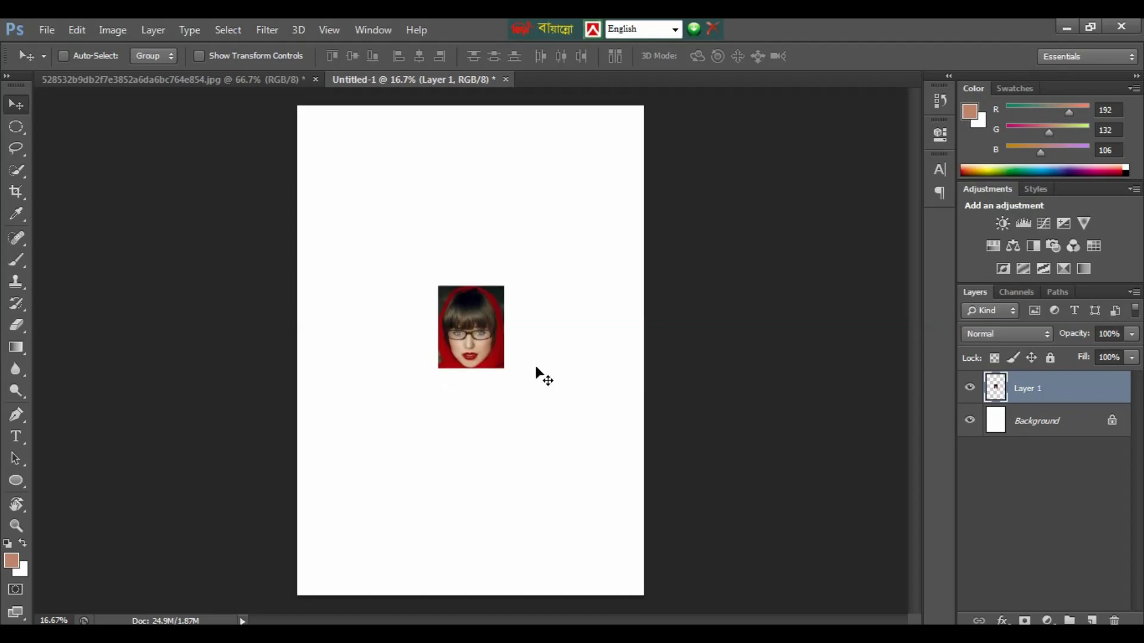
key(shift+Up)
key(shift+Up)
key(shift+Up)
key(shift+Up)
key(shift+Up)
key(shift+Up)
key(shift+Up)
key(shift+Up)
key(shift+Up)
key(shift+Up)
key(shift+Up)
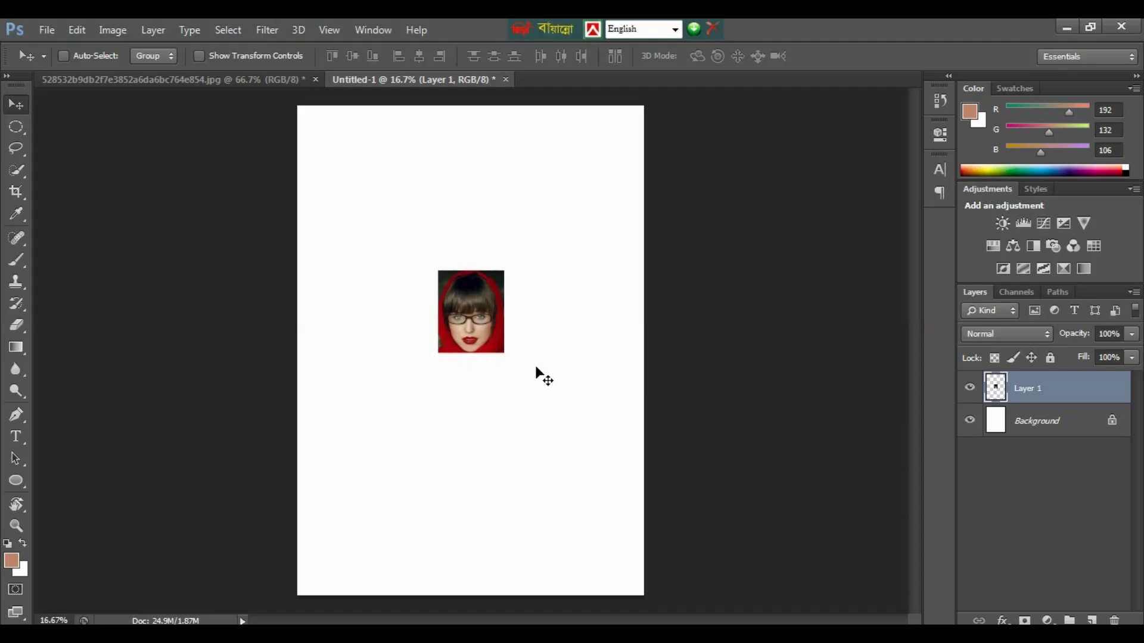
key(shift+Up)
key(shift+Up)
key(shift+Up)
key(shift+Up)
key(shift+Up)
key(shift+Up)
key(shift+Up)
key(shift+Up)
key(shift+Up)
key(shift+Up)
key(shift+Up)
key(shift+Up)
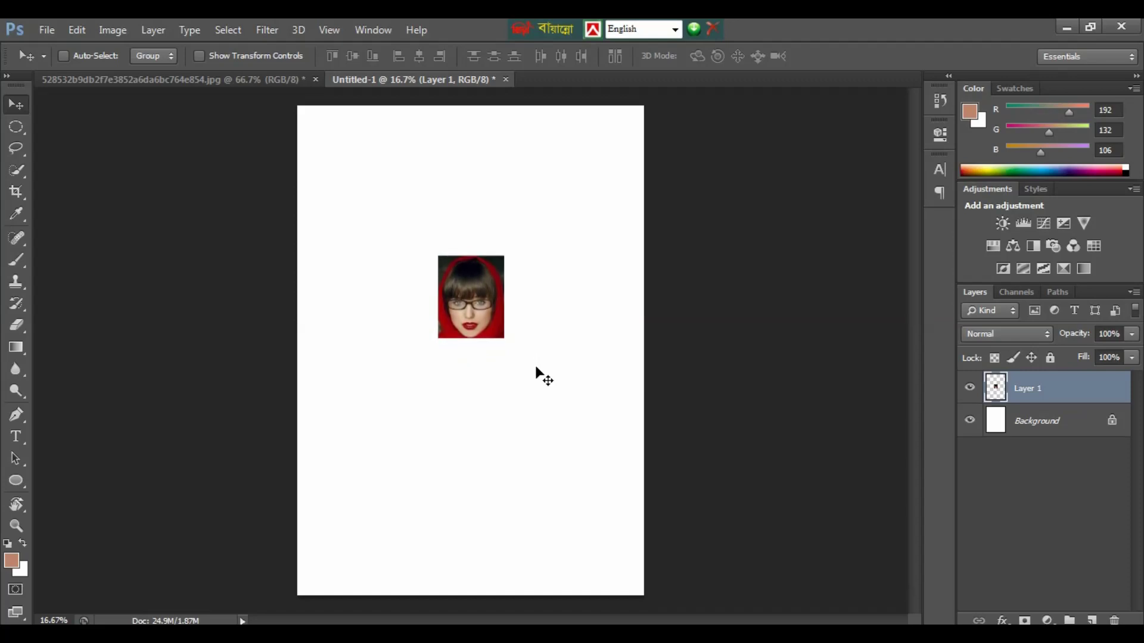
key(shift+Up)
key(shift+Up)
key(shift+Up)
key(shift+Up)
key(shift+Up)
key(shift+Up)
key(shift+Up)
key(shift+Up)
key(shift+Up)
key(shift+Up)
key(shift+Up)
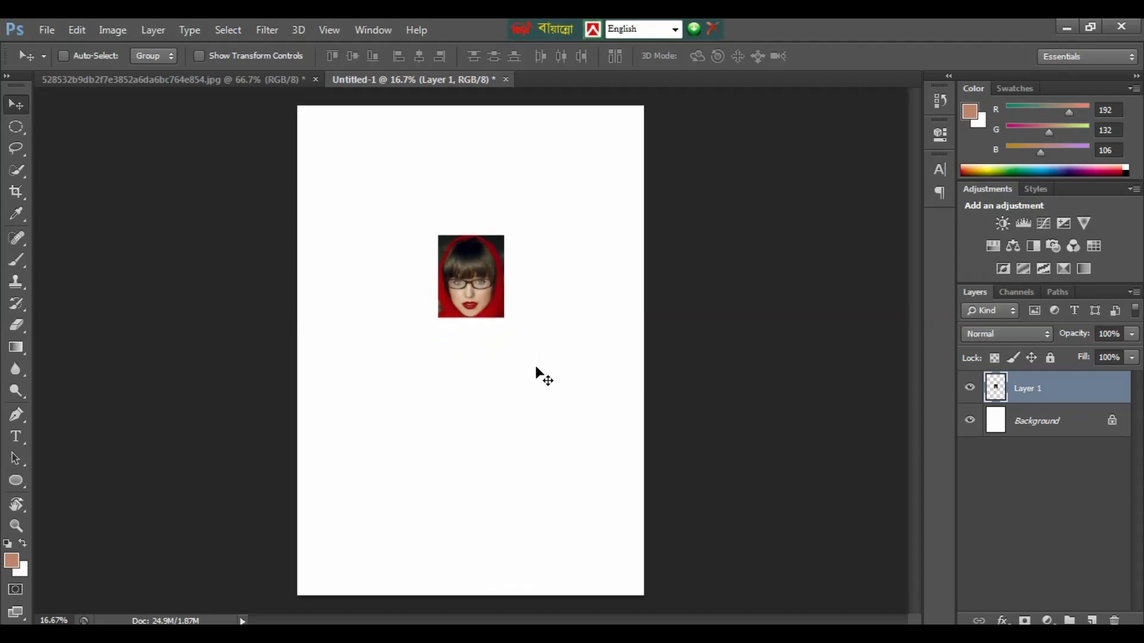
key(shift+Up)
key(shift+Up)
key(shift+Up)
key(shift+Up)
key(shift+Up)
key(shift+Up)
key(shift+Up)
key(shift+Up)
key(shift+Up)
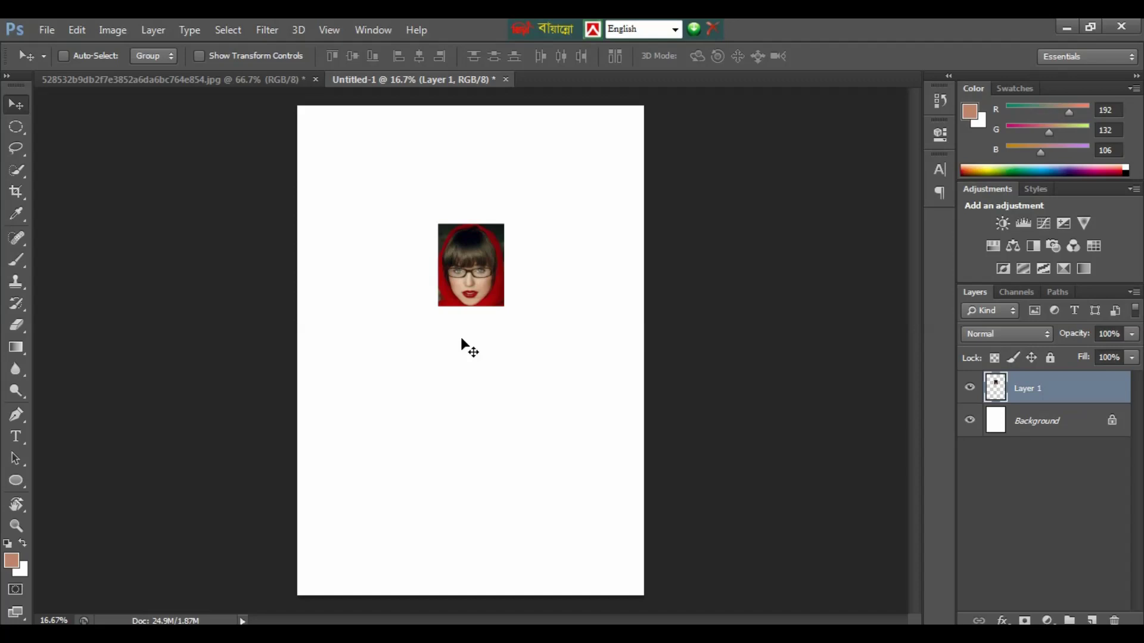
Undo the pasted layer, deselect the original photo, and drag it onto the white page.
key(ctrl+alt+z)
key(ctrl+alt+z)
key(ctrl+alt+z)
key(ctrl+alt+z)
click(226, 80)
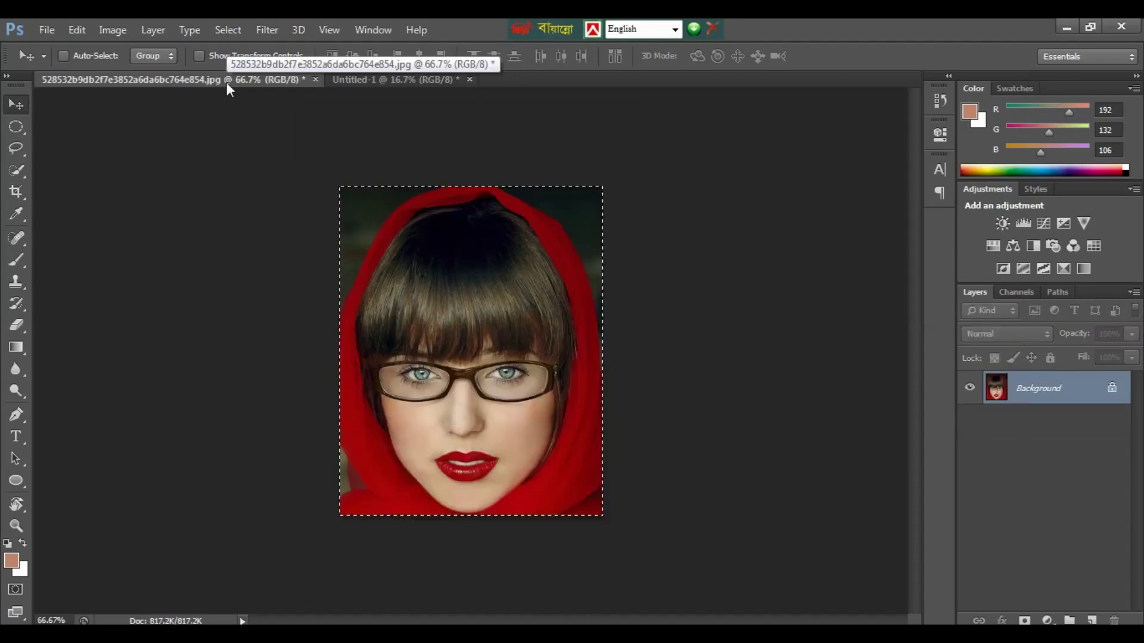
key(ctrl+d)
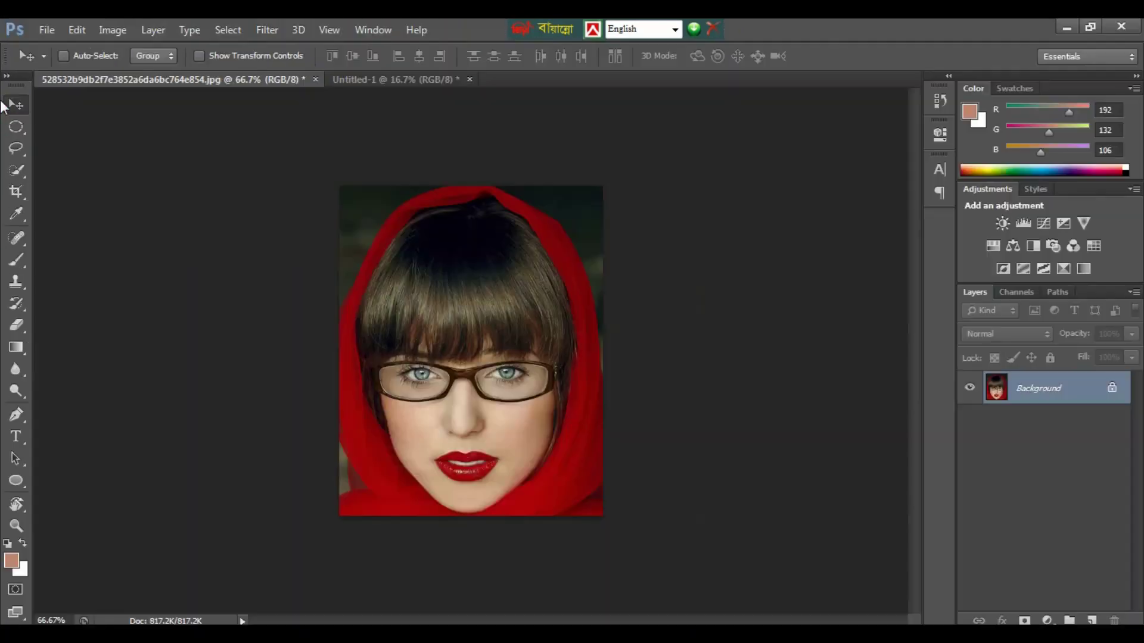
drag(365, 122, 419, 335)
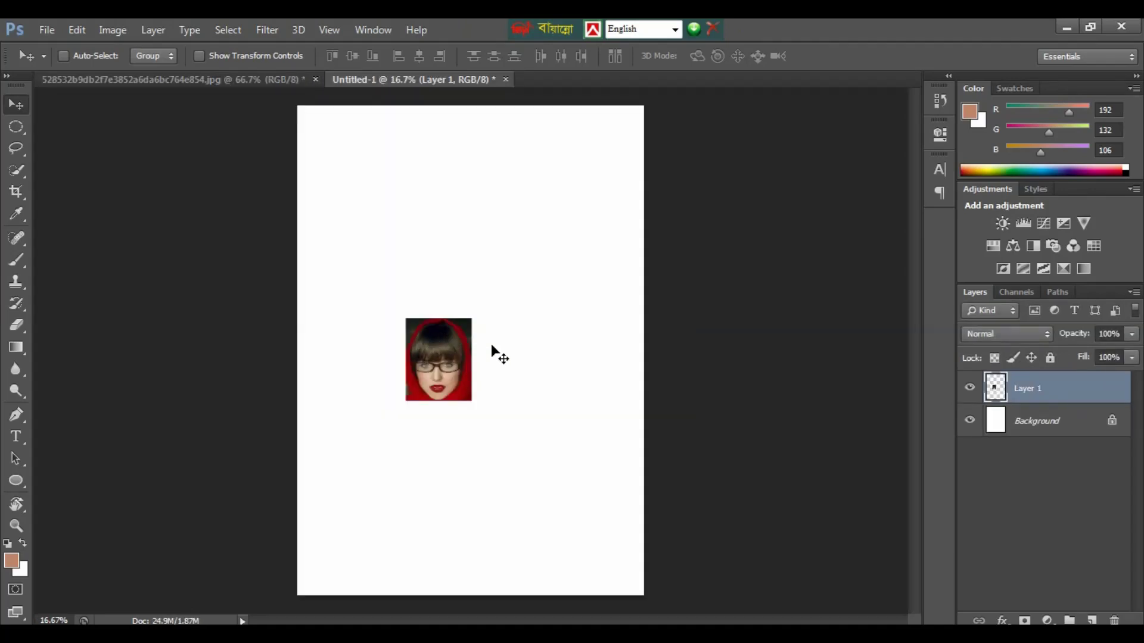
Move the portrait to the top-left corner and Alt+Shift-drag copies rightward along the top.
drag(464, 349, 368, 155)
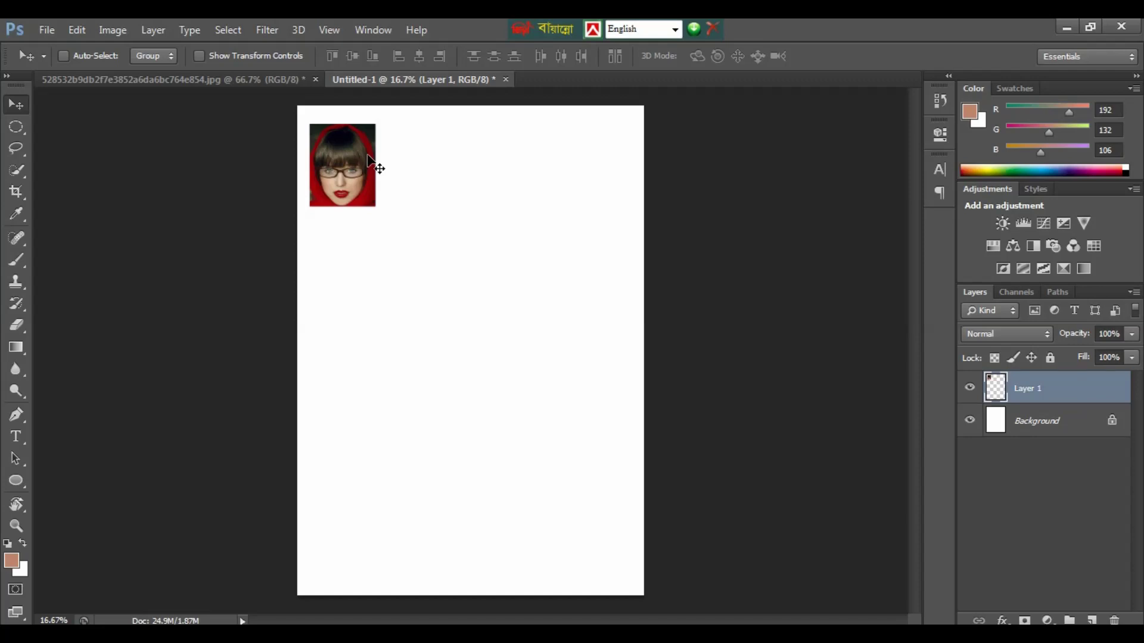
drag(368, 157, 443, 163)
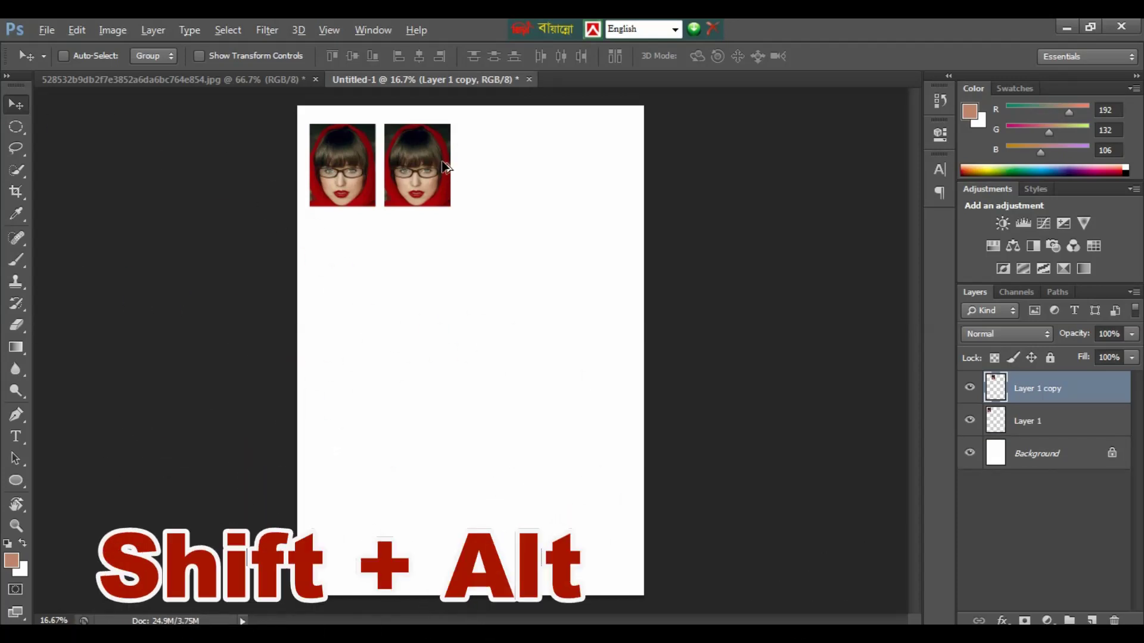
drag(442, 162, 577, 166)
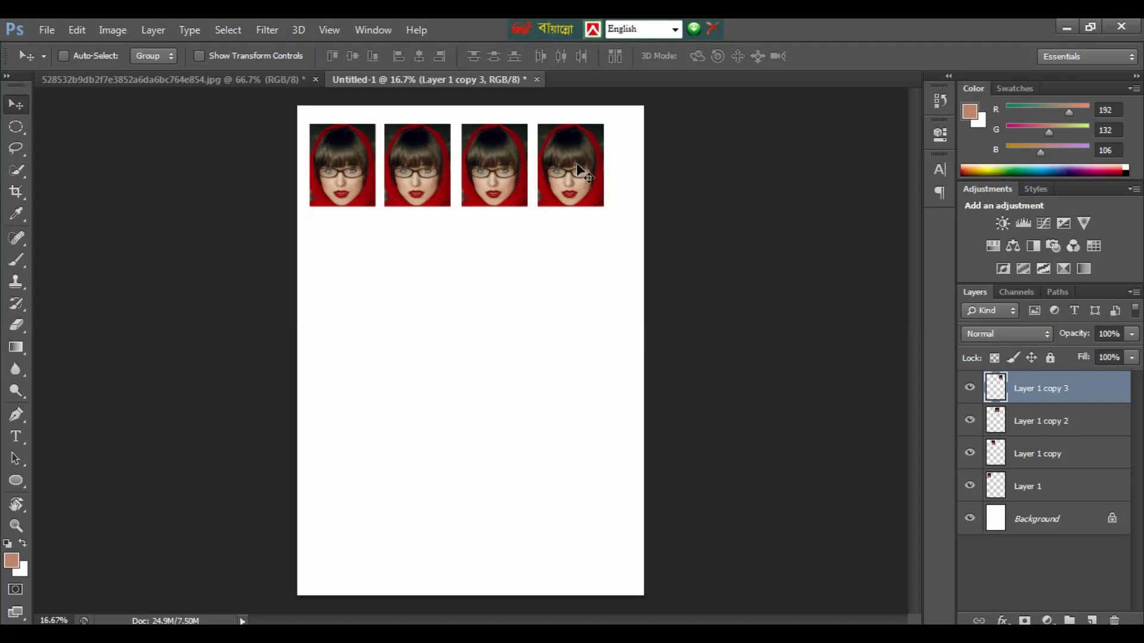
Zoom in and drag the fourth portrait copy just right of and below the top row.
key(ctrl+plus)
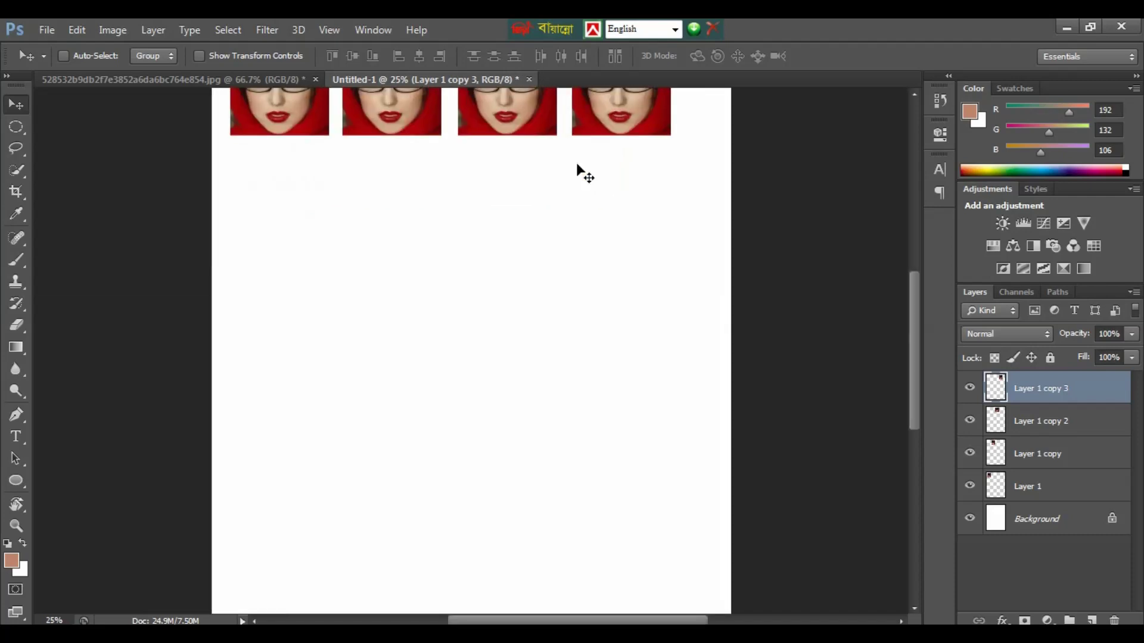
drag(550, 213, 542, 294)
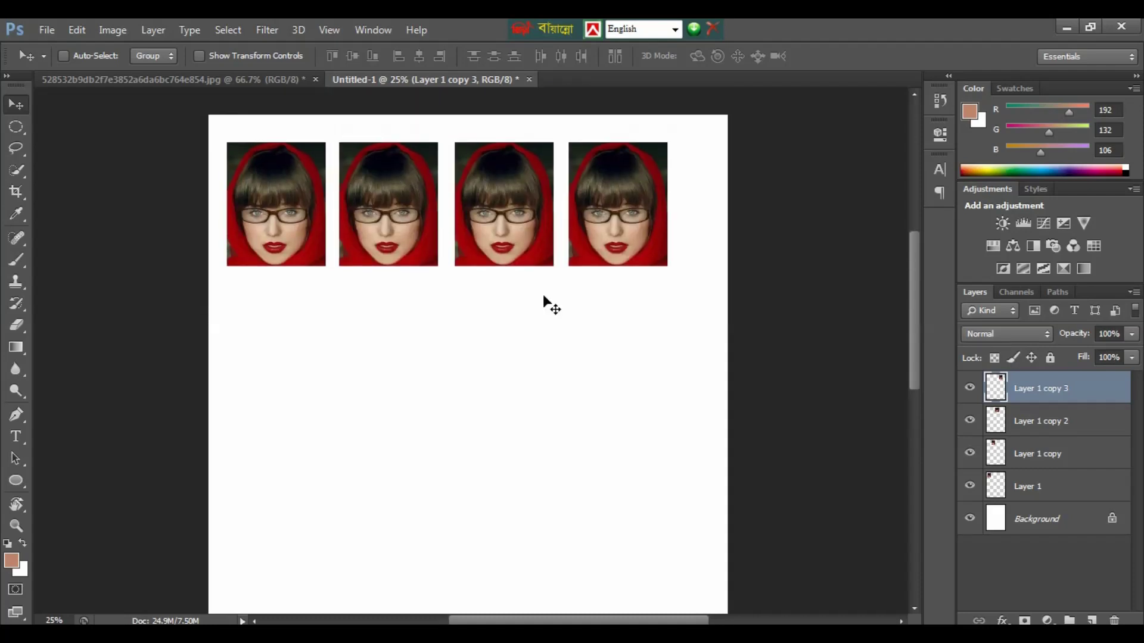
drag(625, 351, 626, 260)
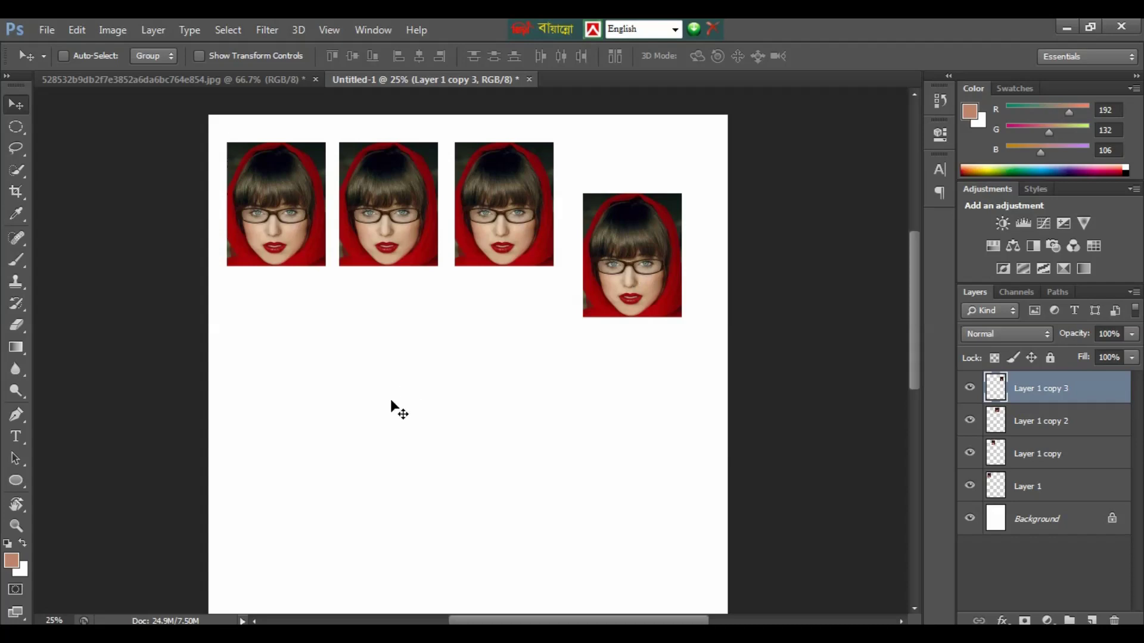
drag(371, 411, 380, 422)
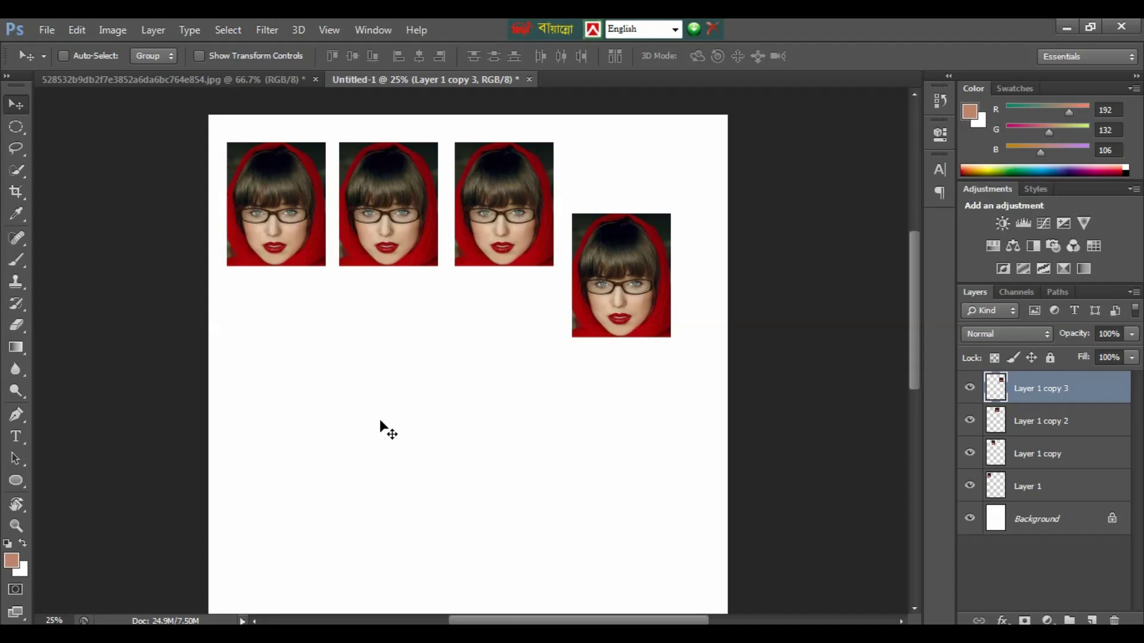
drag(380, 420, 403, 441)
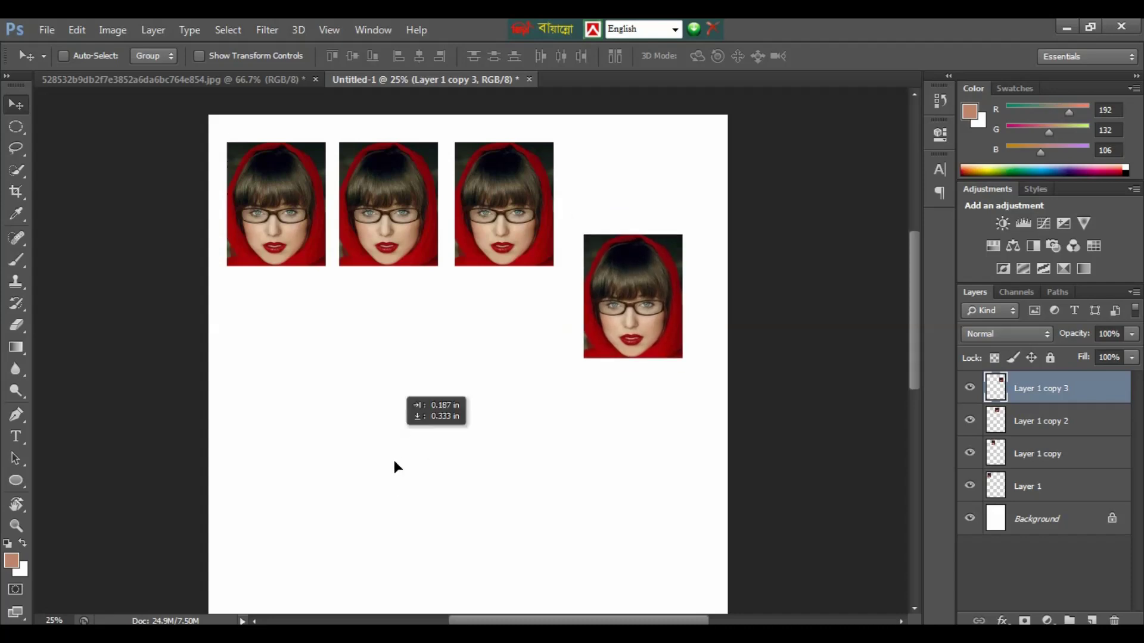
drag(408, 483, 393, 444)
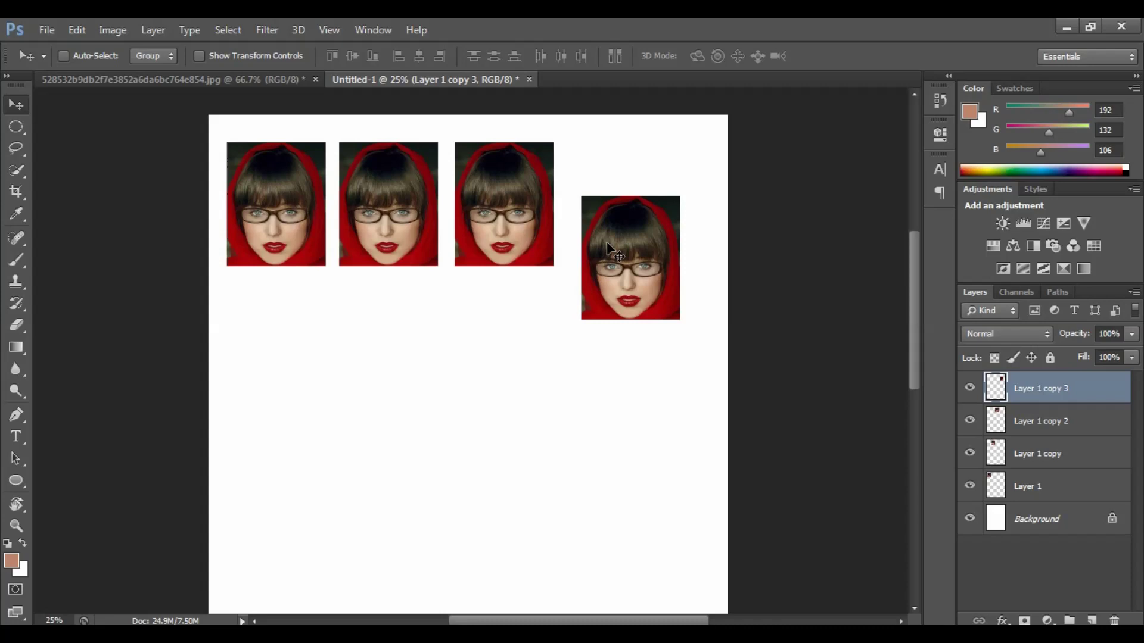
mouse_move(606, 241)
mouse_down()
mouse_move(571, 294)
mouse_move(577, 268)
mouse_up()
mouse_move(421, 403)
mouse_down()
mouse_move(330, 483)
mouse_move(416, 433)
mouse_up()
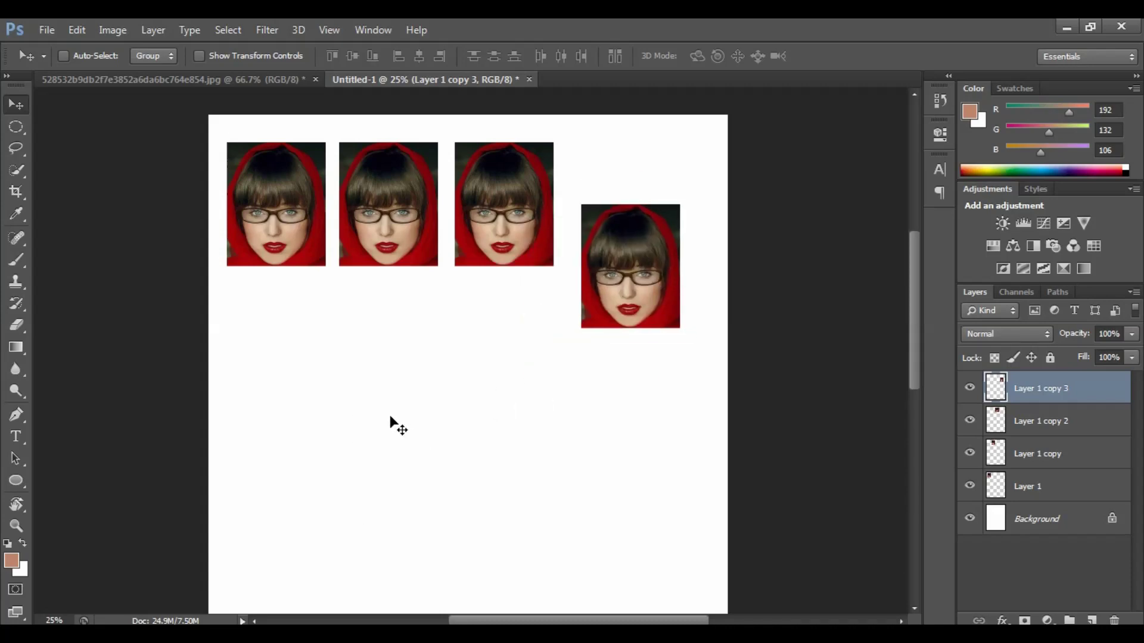
Pick Layer 1, then Layer 1 copy, from the right-click layer menu and nudge each slightly.
right_click(265, 206)
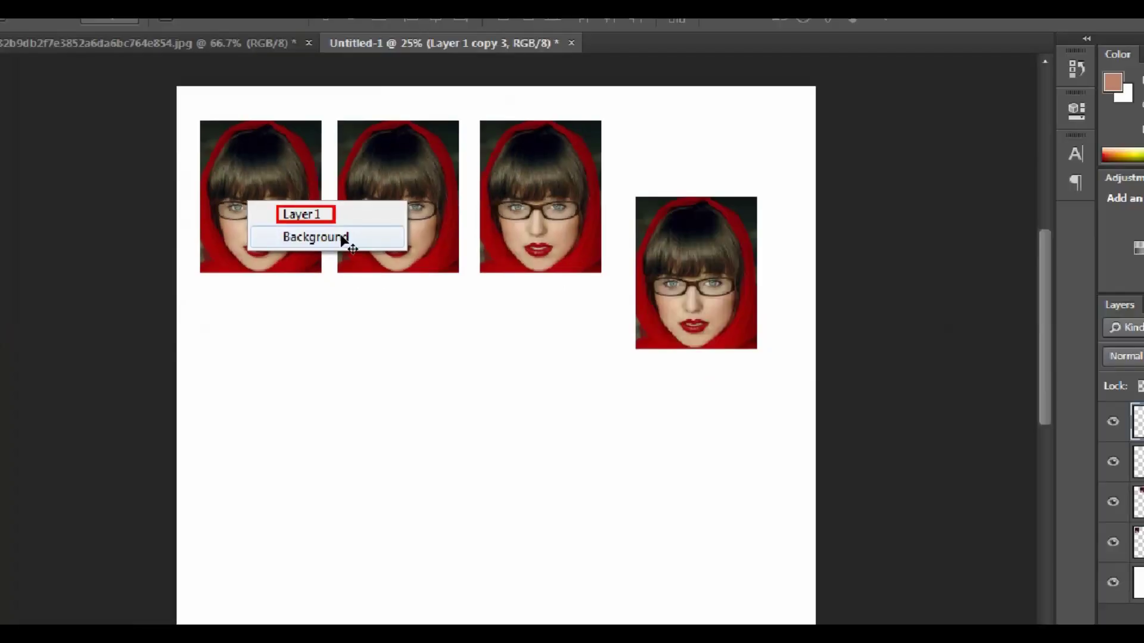
click(297, 224)
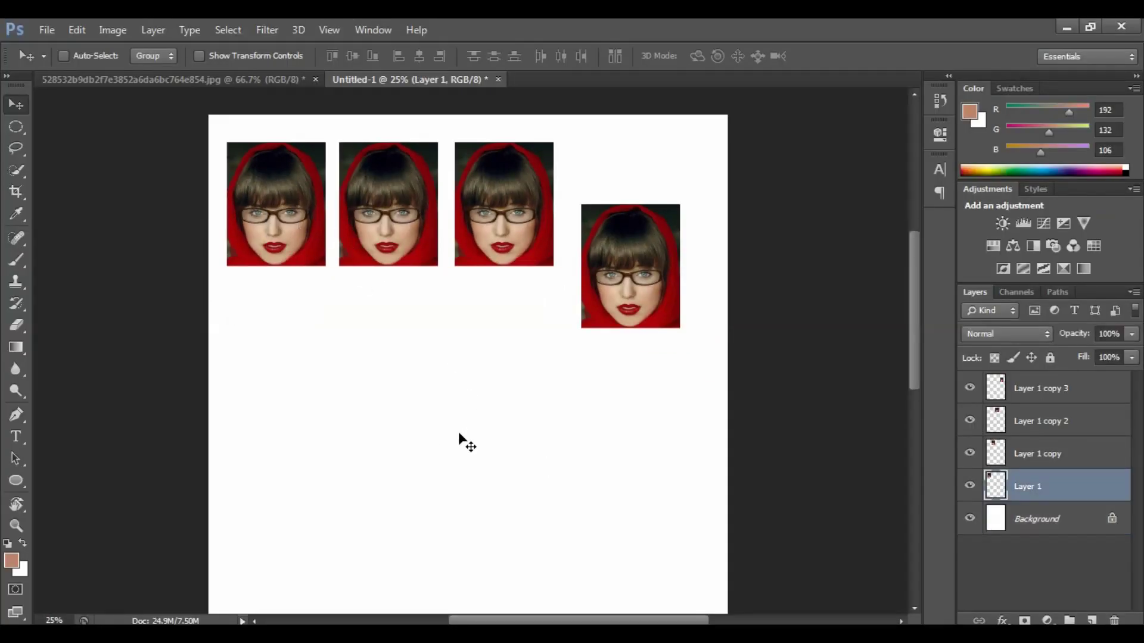
mouse_move(522, 488)
mouse_down()
mouse_move(505, 483)
mouse_move(520, 487)
mouse_up()
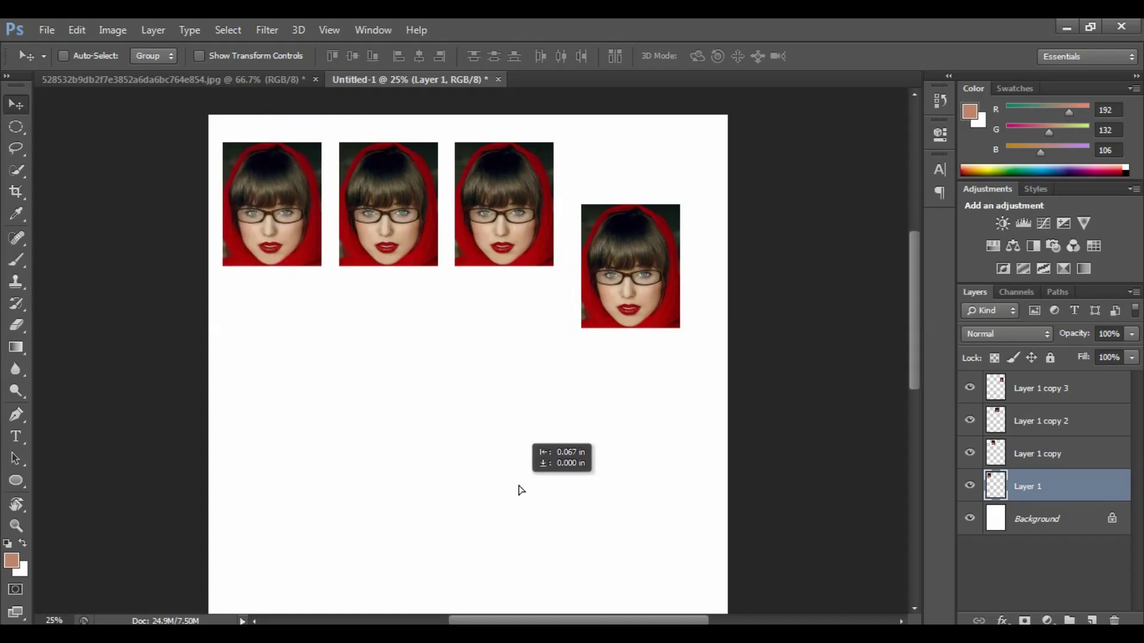
right_click(389, 231)
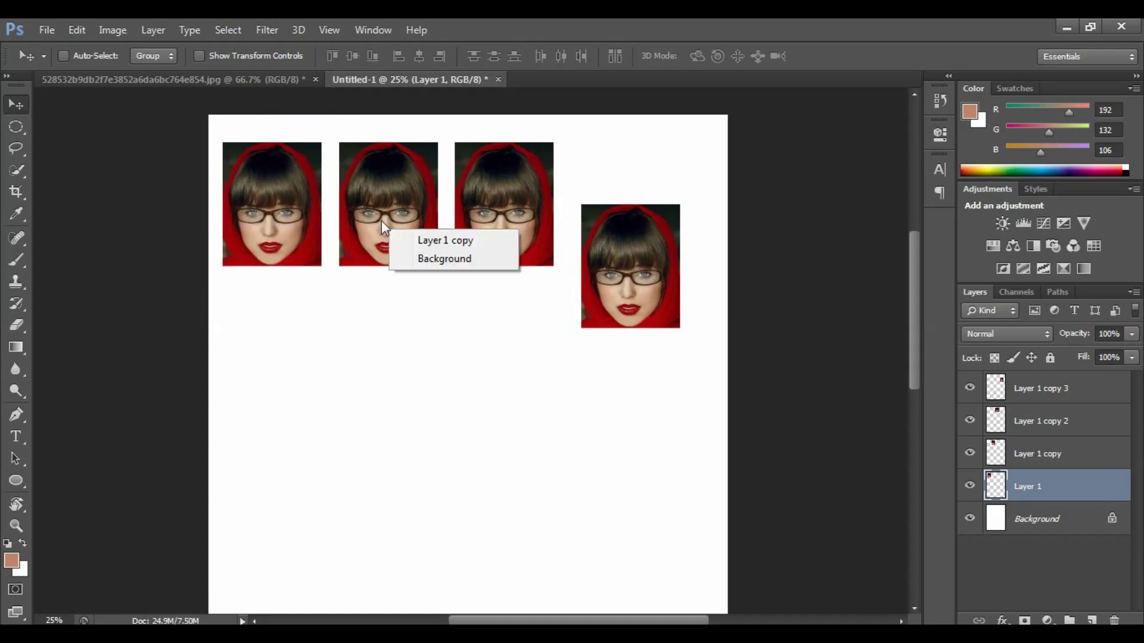
click(424, 242)
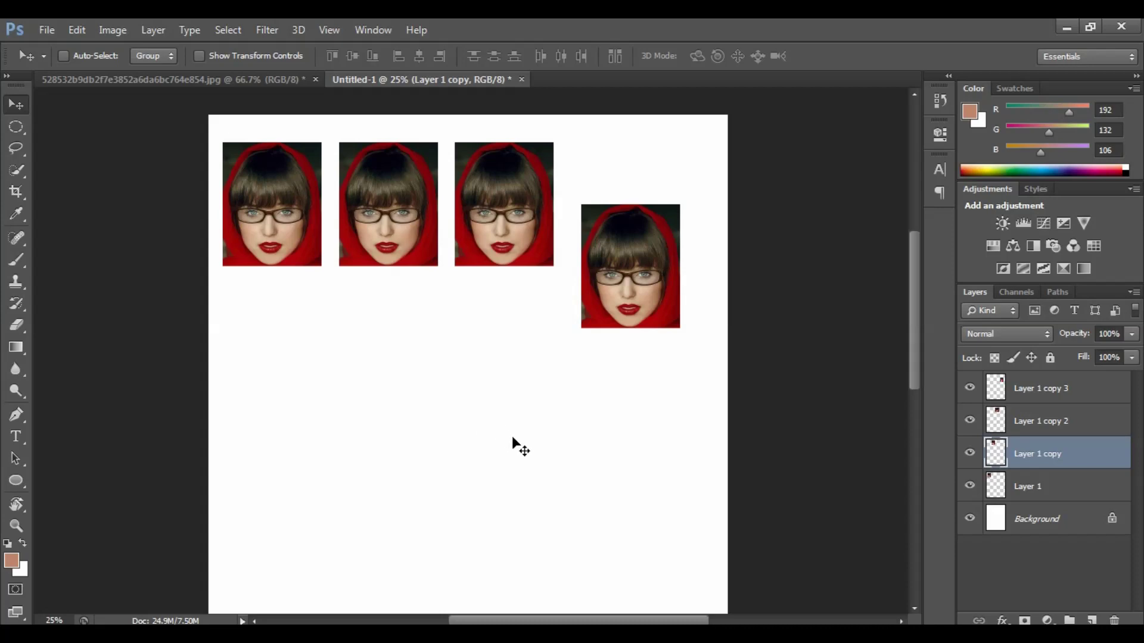
mouse_move(487, 445)
mouse_down()
mouse_move(494, 460)
mouse_move(485, 451)
mouse_up()
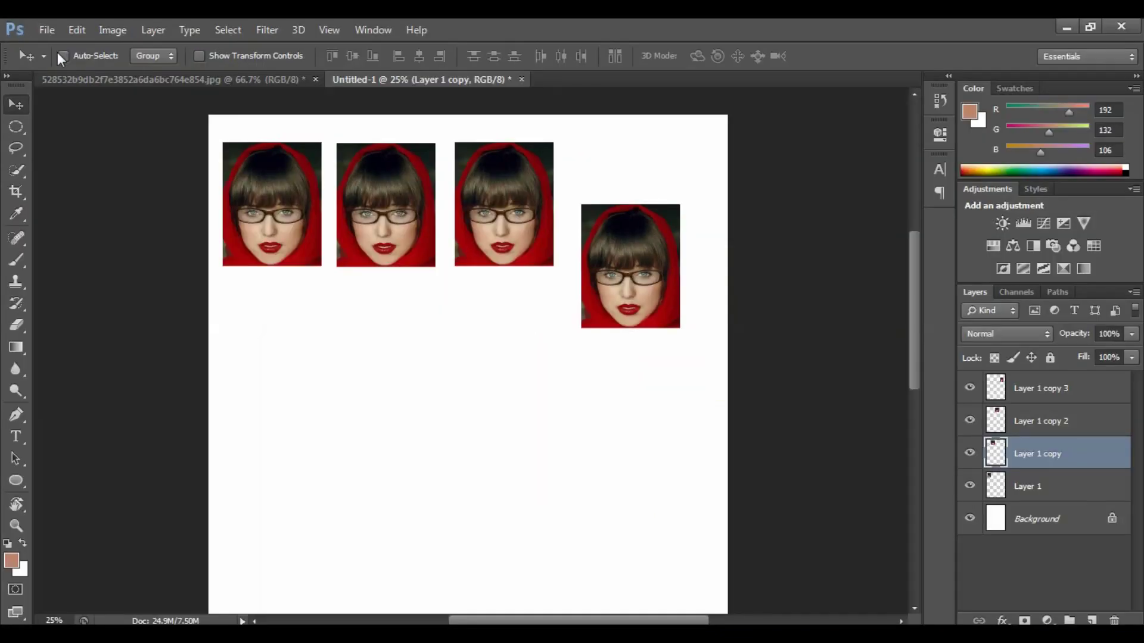
Enable Auto-Select and move the second and third portraits down from the top row.
click(63, 56)
drag(388, 219, 385, 418)
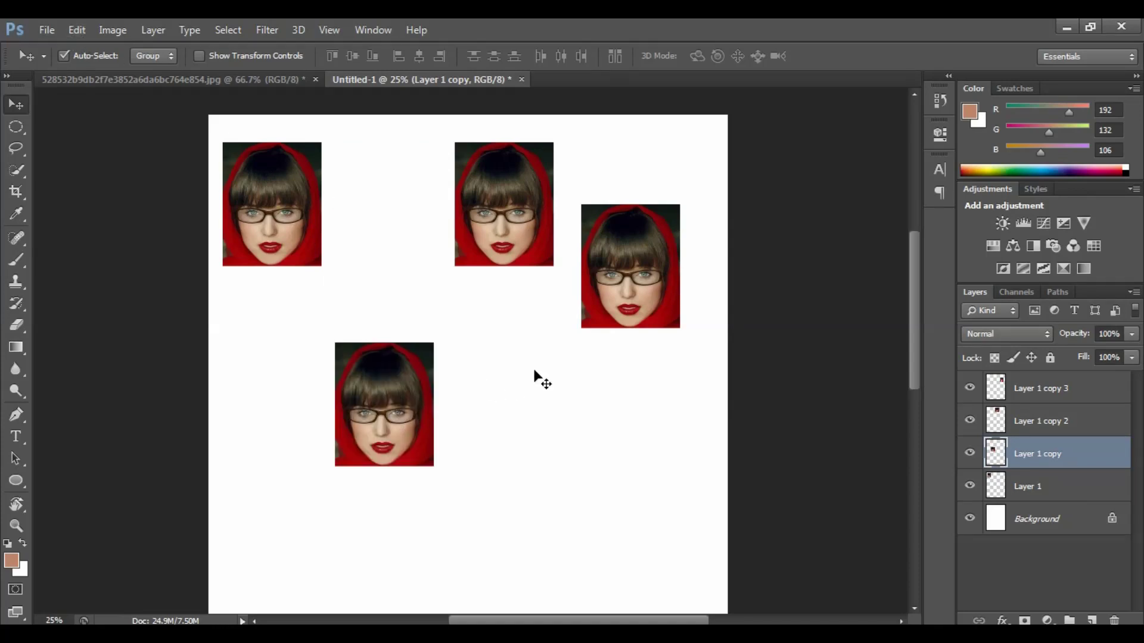
click(501, 241)
drag(501, 240, 506, 426)
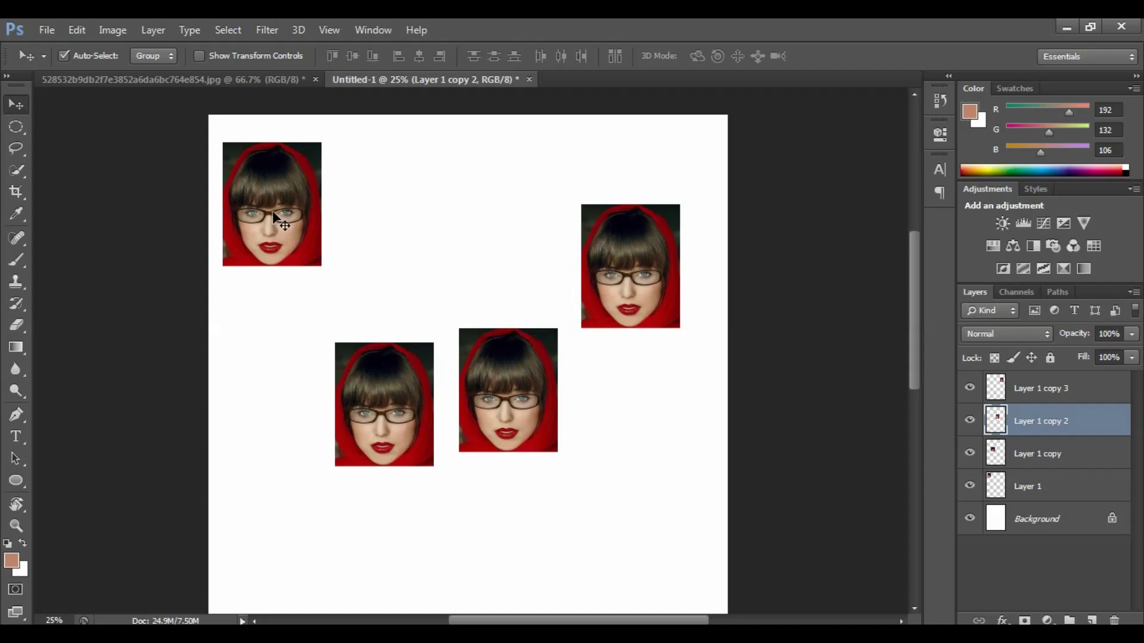
Drag the remaining portraits around until the four are scattered across the page.
drag(273, 209, 437, 252)
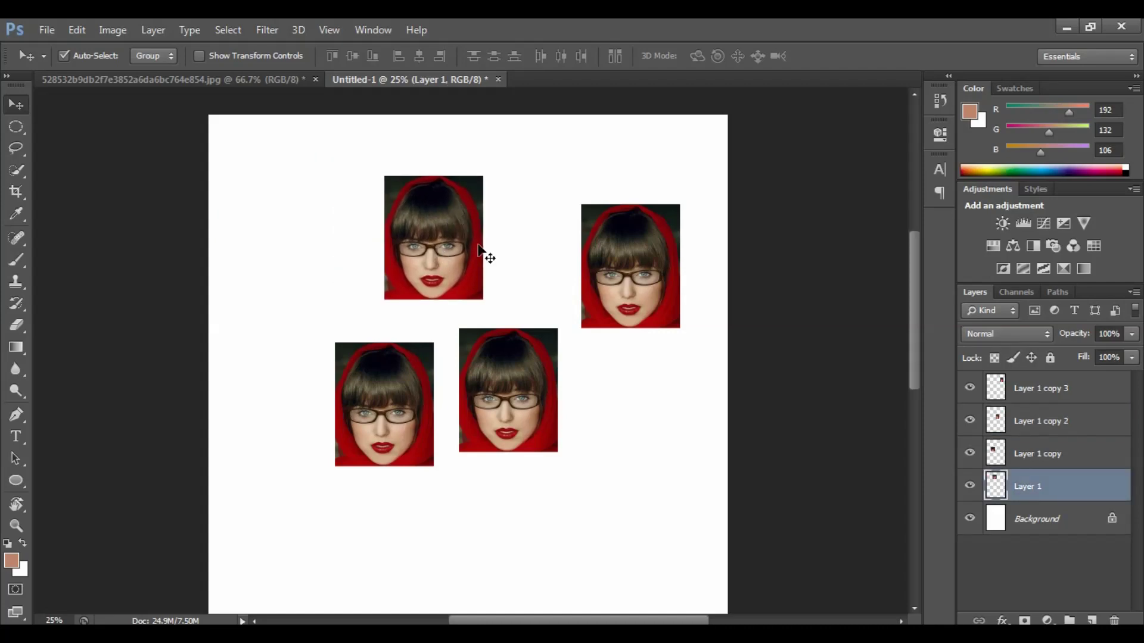
mouse_move(627, 255)
mouse_down()
mouse_move(520, 235)
mouse_move(282, 231)
mouse_up()
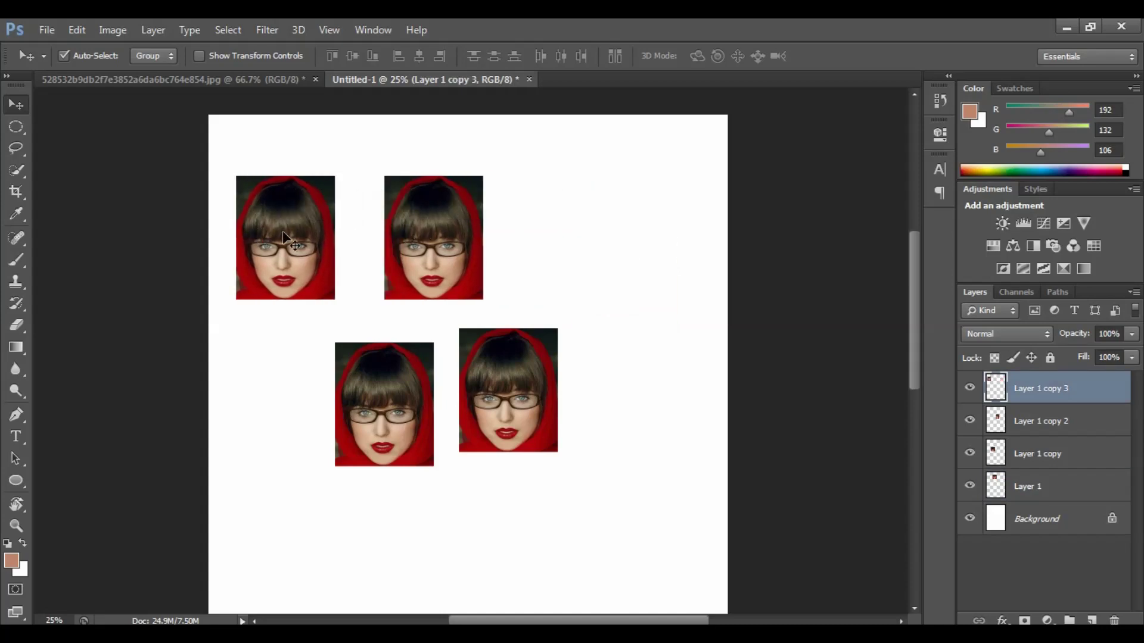
mouse_move(502, 355)
mouse_down()
mouse_move(551, 318)
mouse_move(541, 230)
mouse_up()
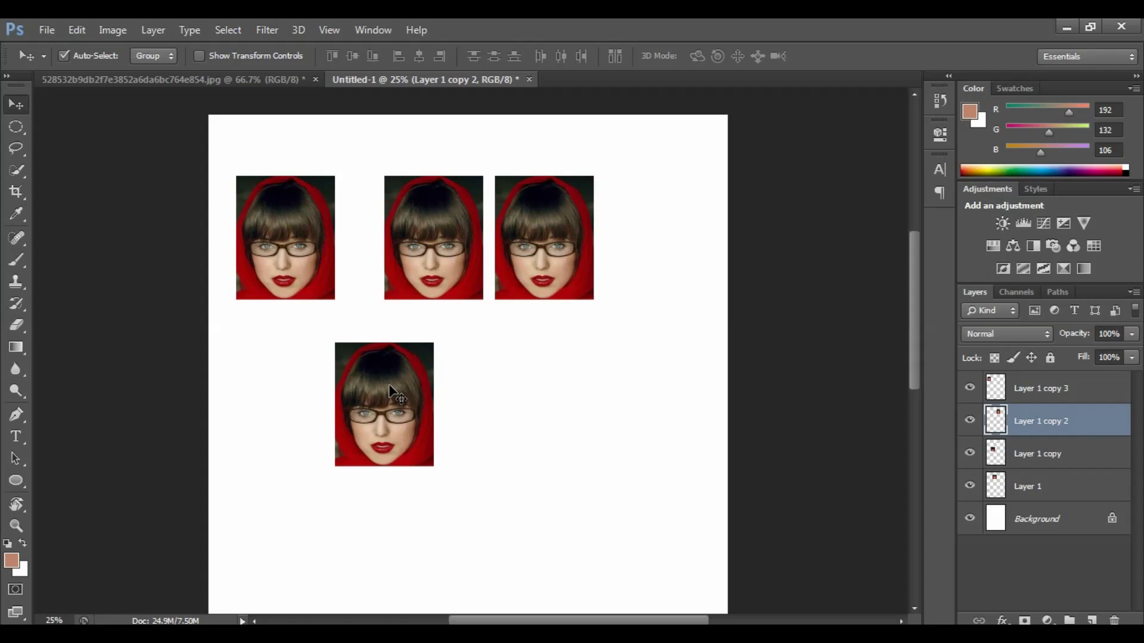
drag(433, 246, 502, 497)
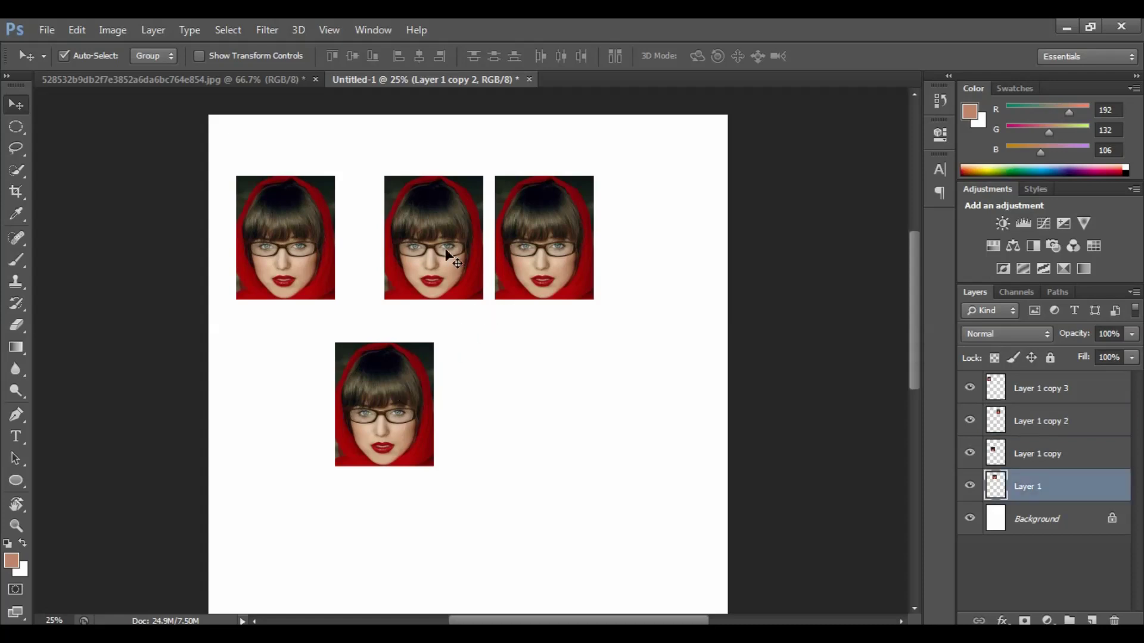
drag(541, 259, 591, 426)
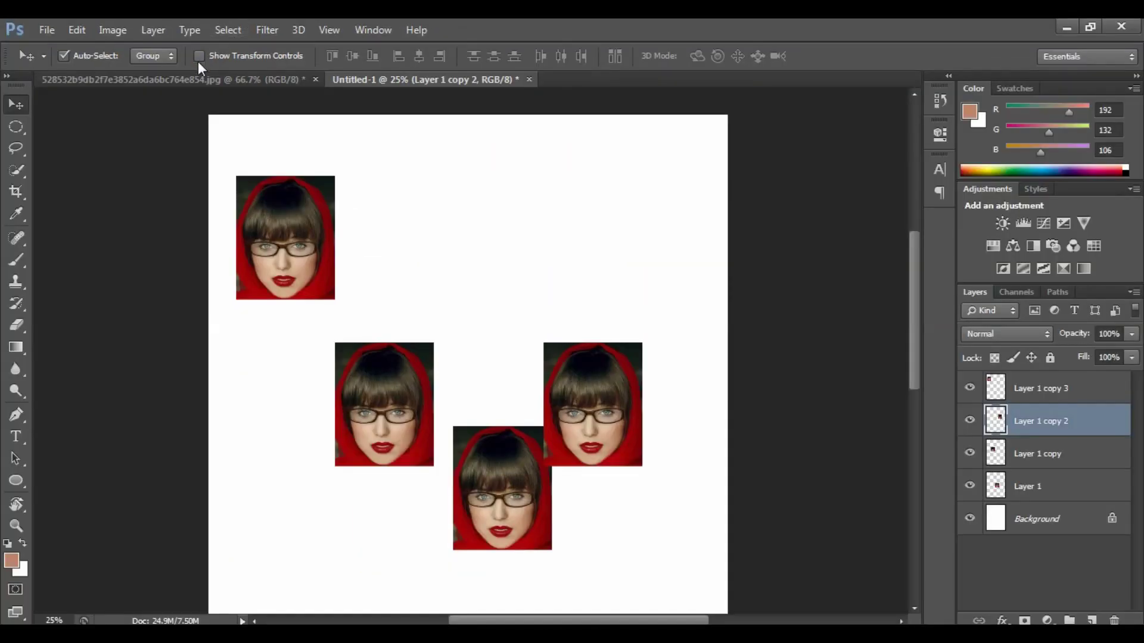
Enable Show Transform Controls, move the right portrait to the upper right, and cancel a trial transform of the top-left one.
click(199, 56)
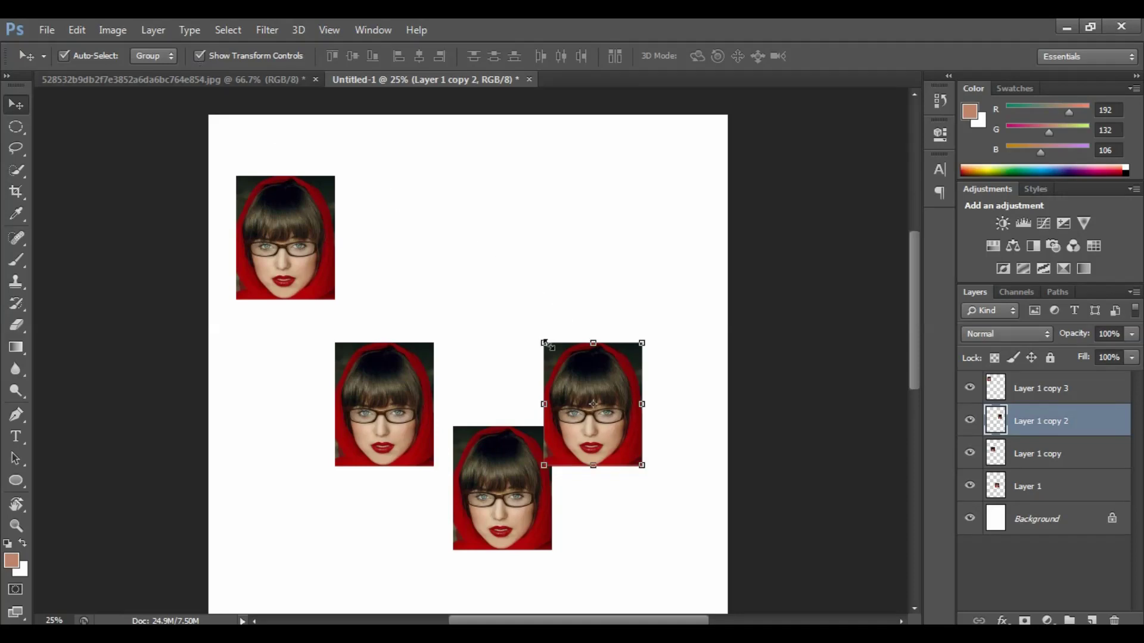
drag(577, 411, 525, 287)
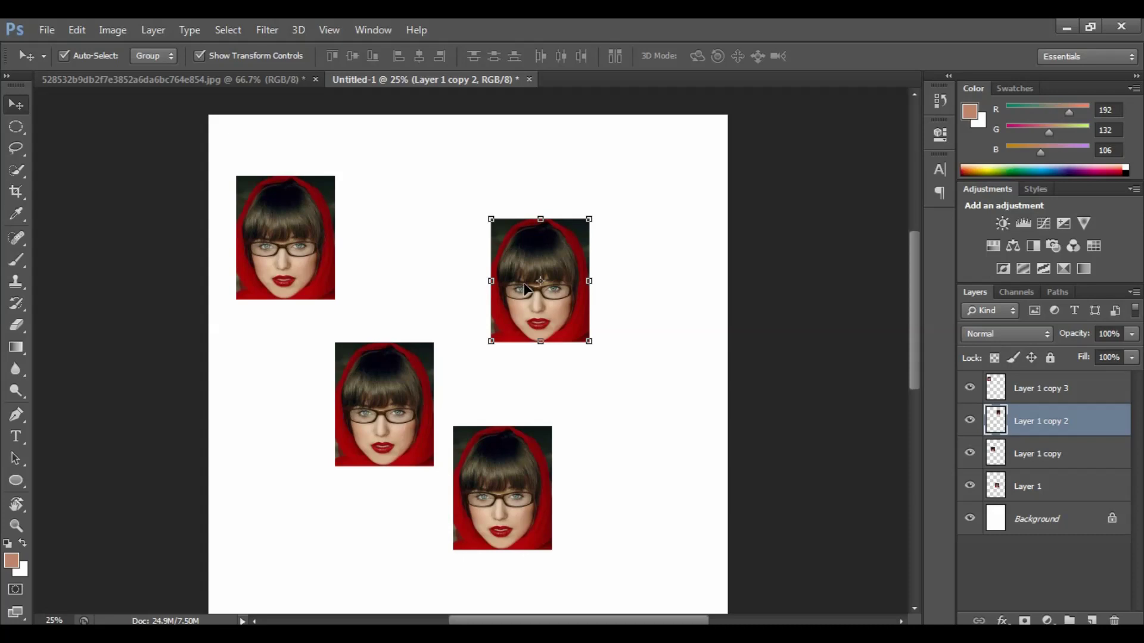
click(292, 233)
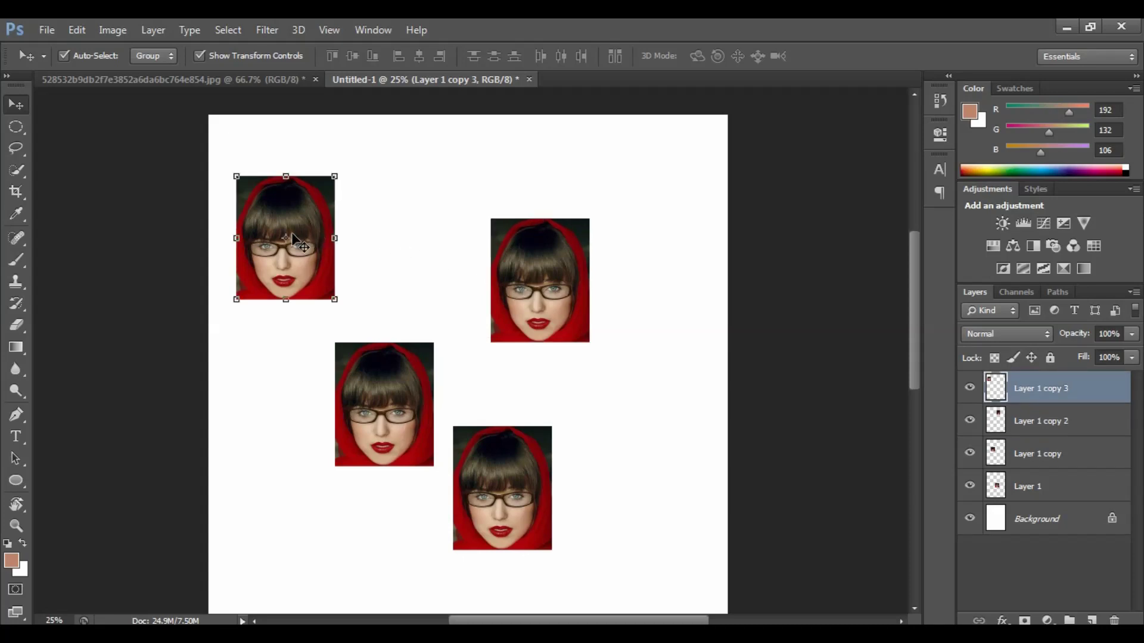
key(ctrl+t)
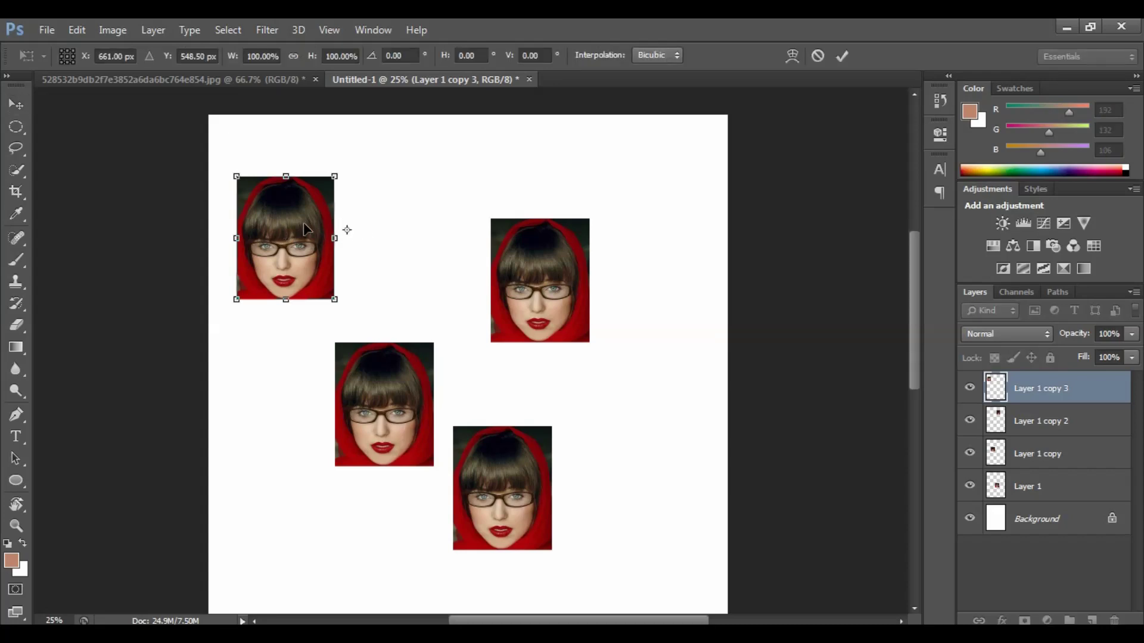
drag(304, 228, 304, 318)
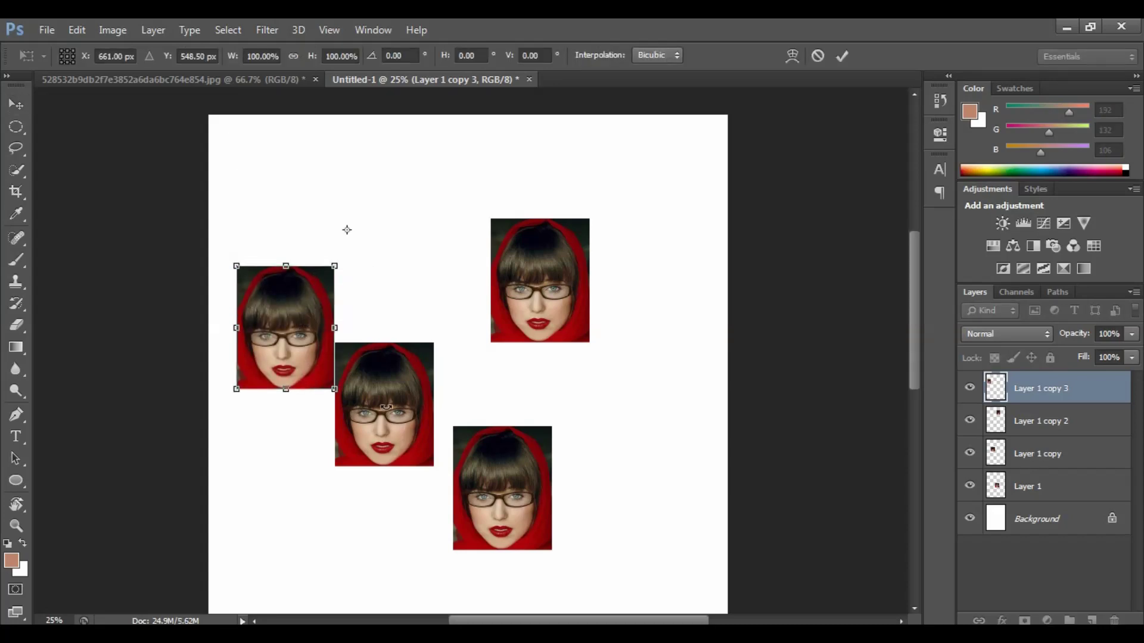
click(819, 57)
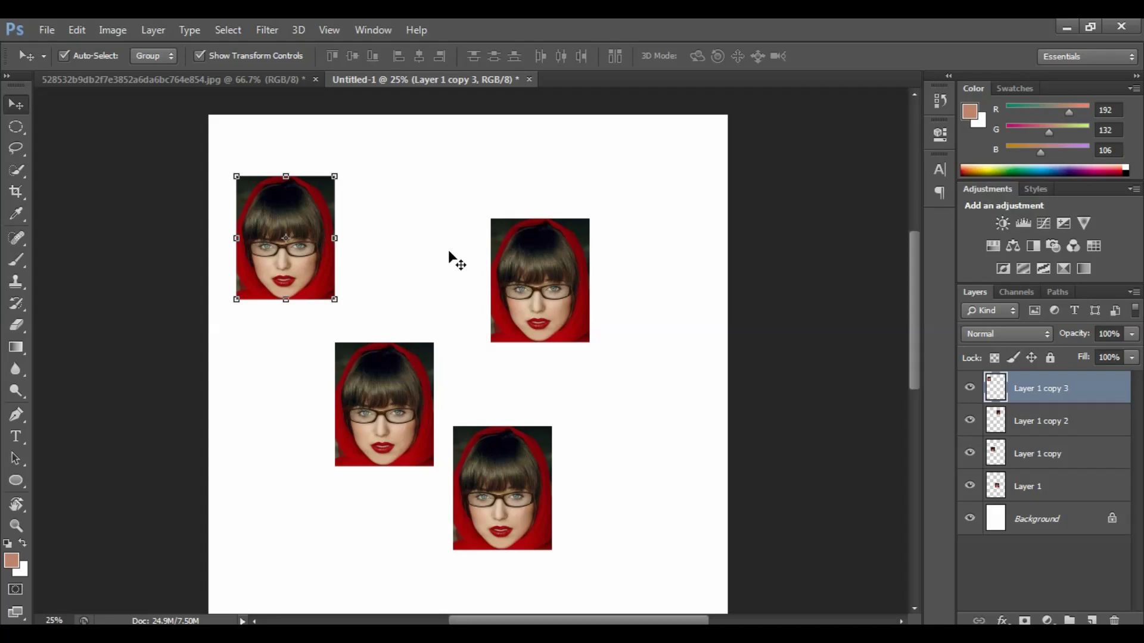
Rotate the upper-right portrait about 160° so it sits nearly upside down, and commit it.
click(546, 292)
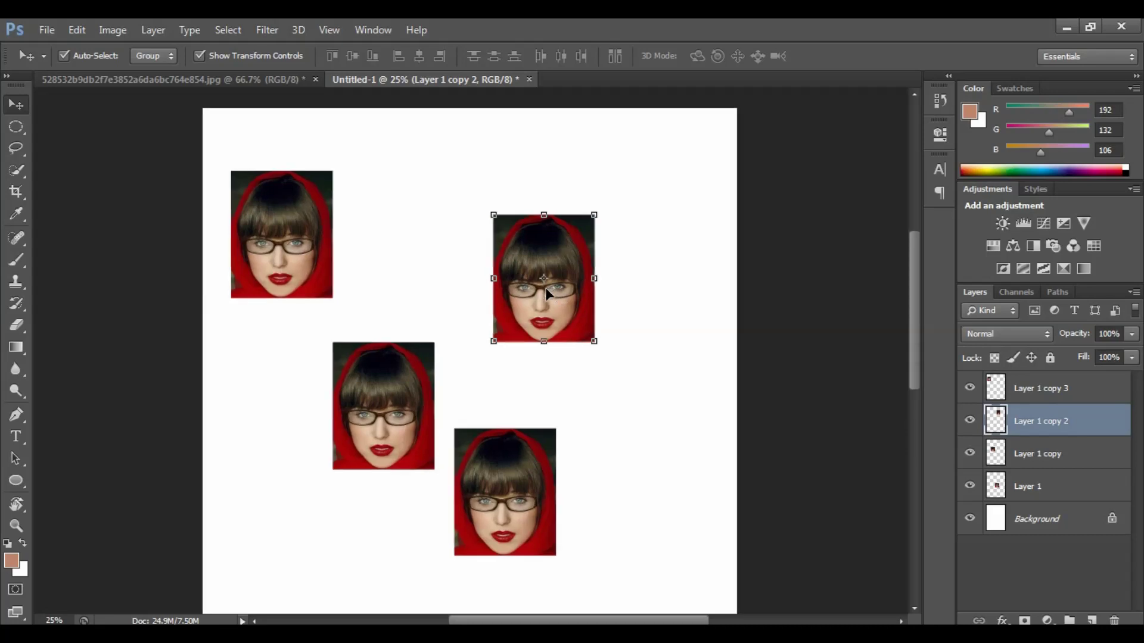
key(ctrl+plus)
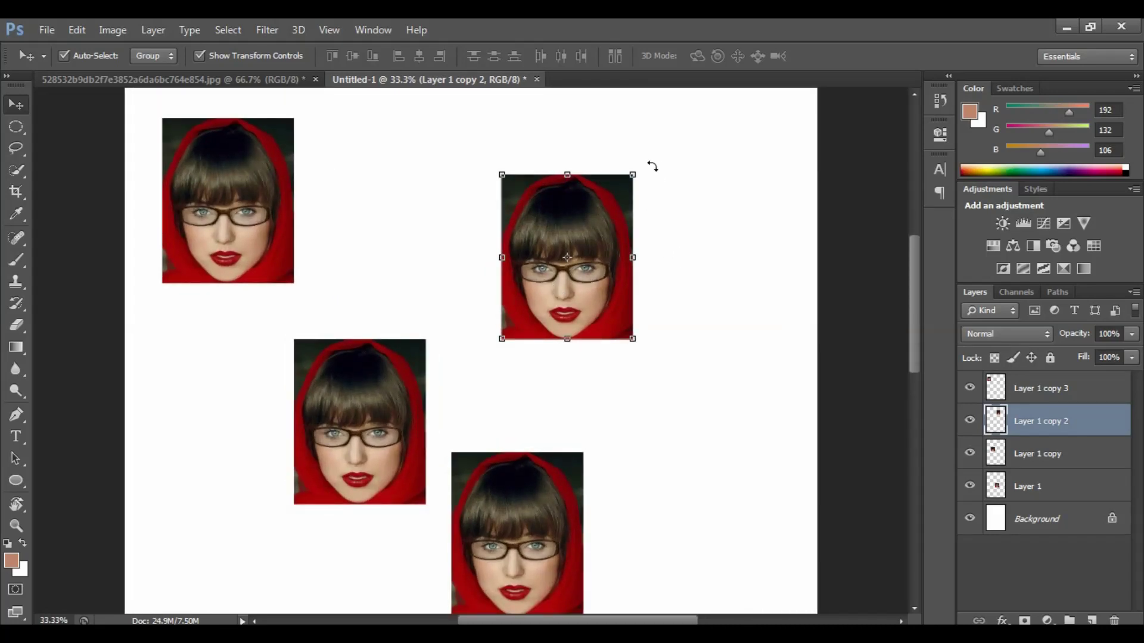
mouse_move(658, 173)
mouse_down()
mouse_move(702, 263)
mouse_move(674, 383)
mouse_move(618, 378)
mouse_move(495, 324)
mouse_up()
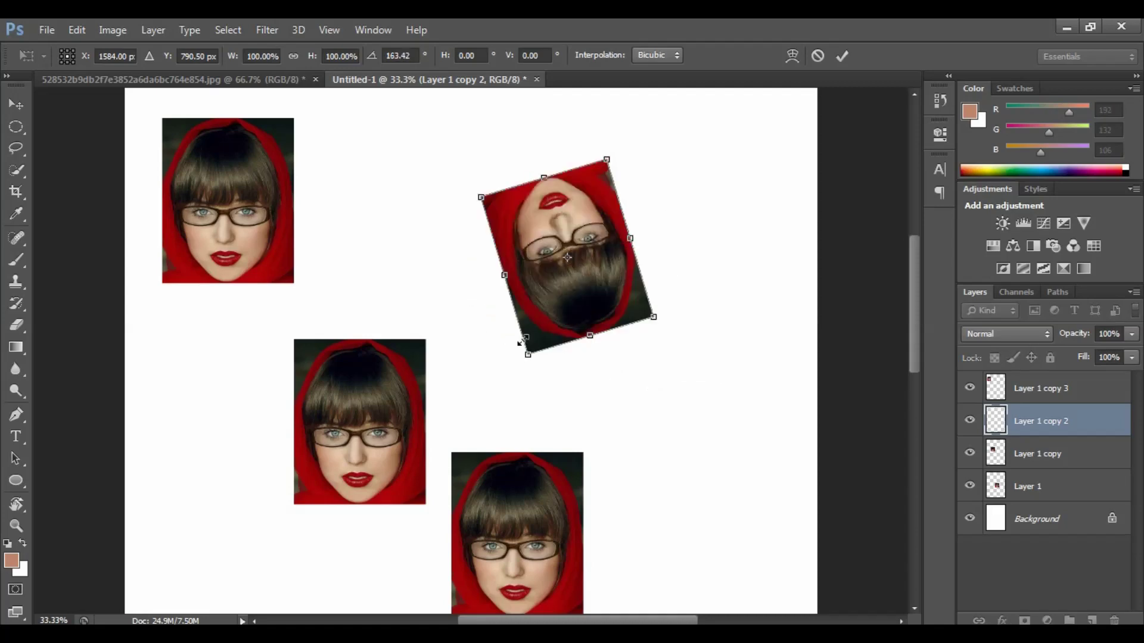
key(Return)
click(207, 199)
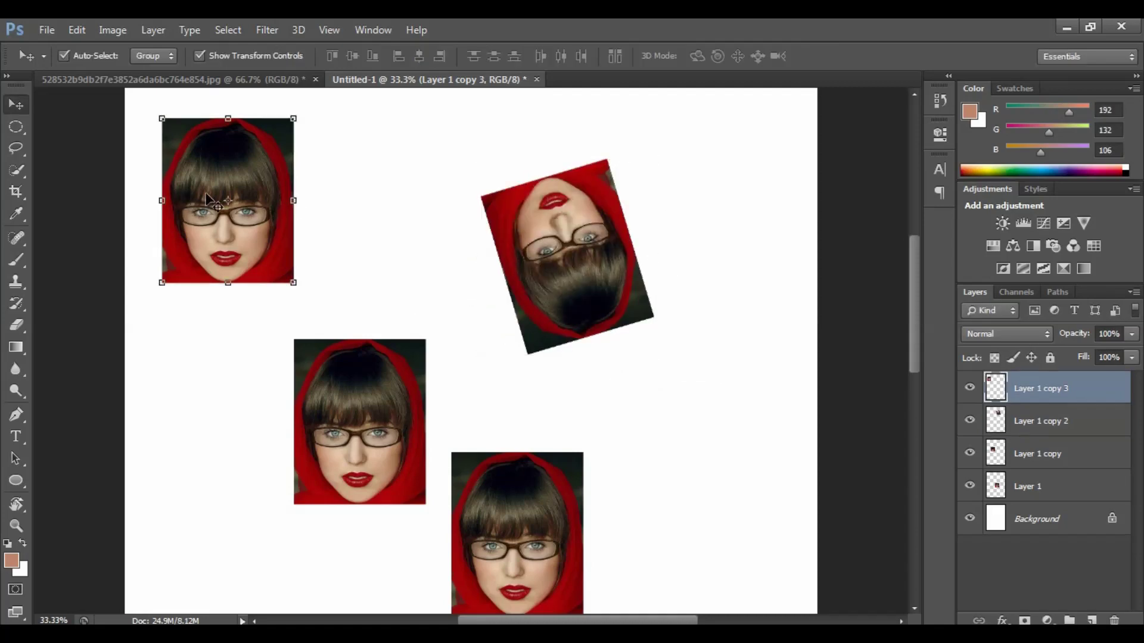